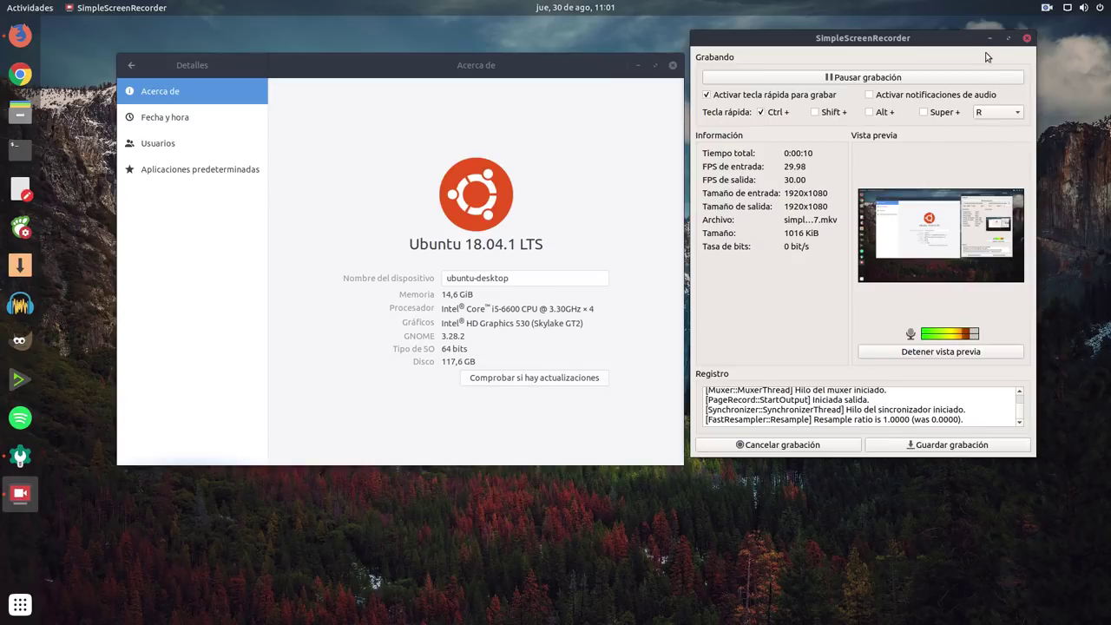
Step: Minimize the screen recorder and center the About window showing Ubuntu 18.04.1 LTS details
click(990, 39)
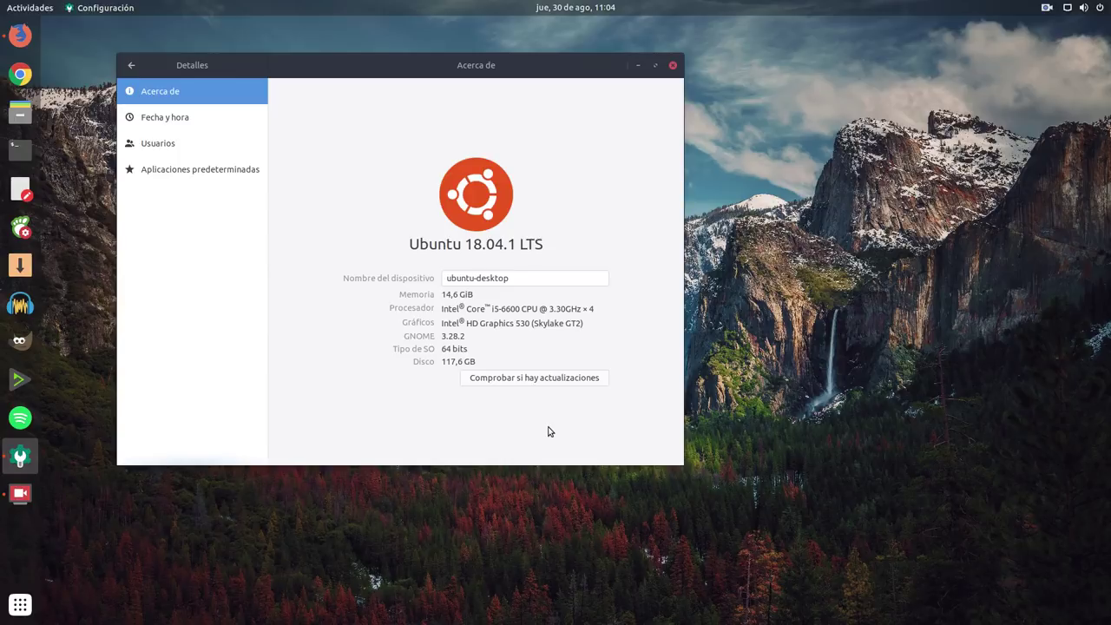
drag(484, 68, 786, 81)
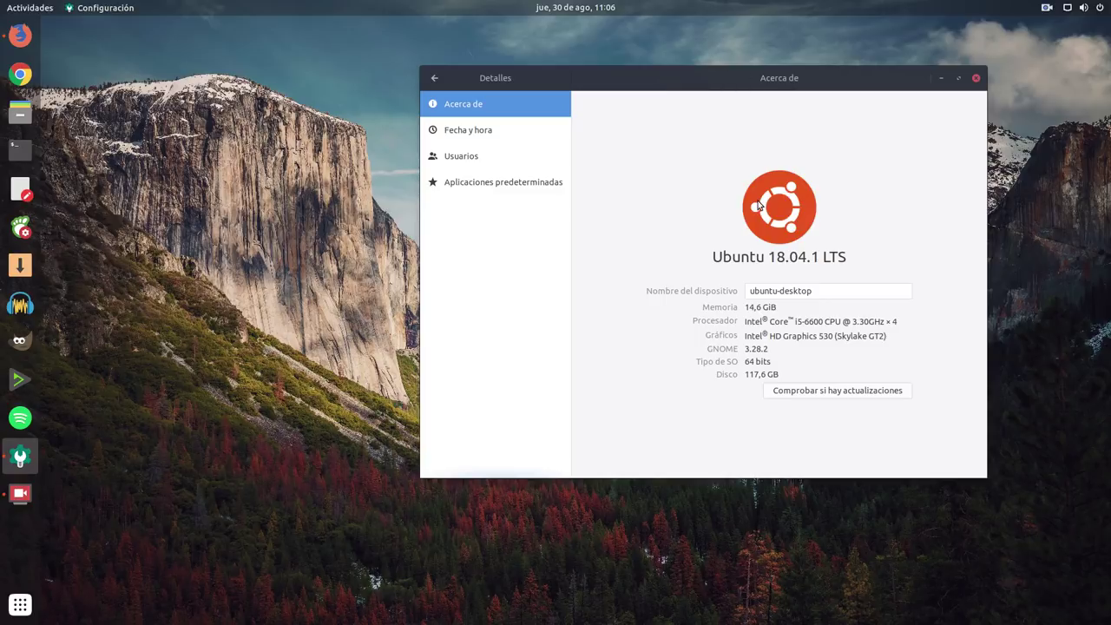
Step: Close the Configuración settings window and launch Synaptic from the dock
click(975, 78)
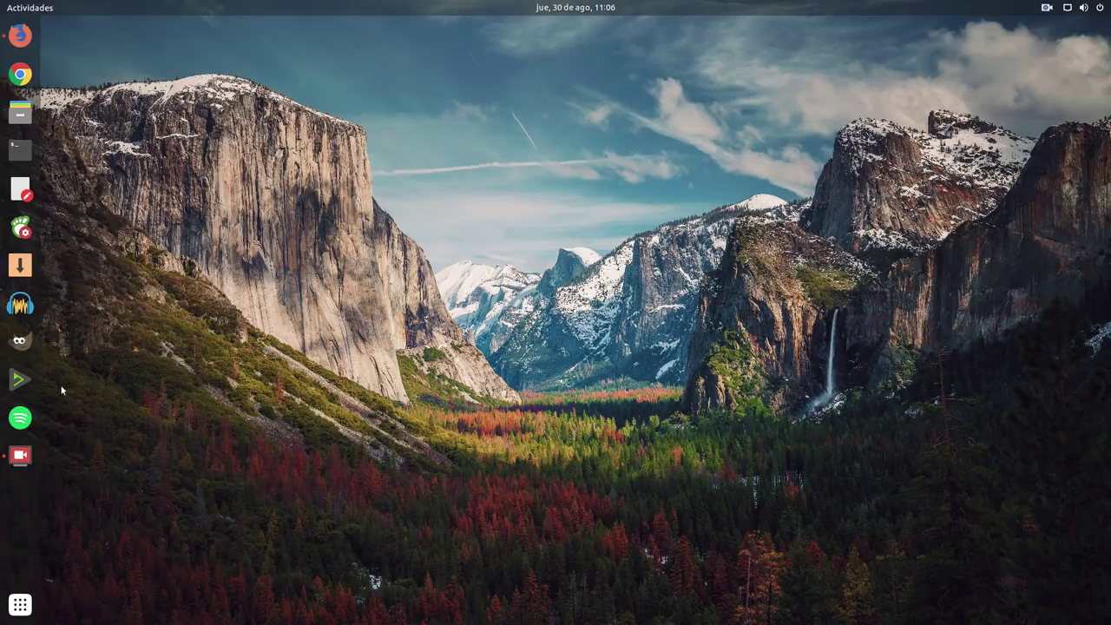
click(20, 264)
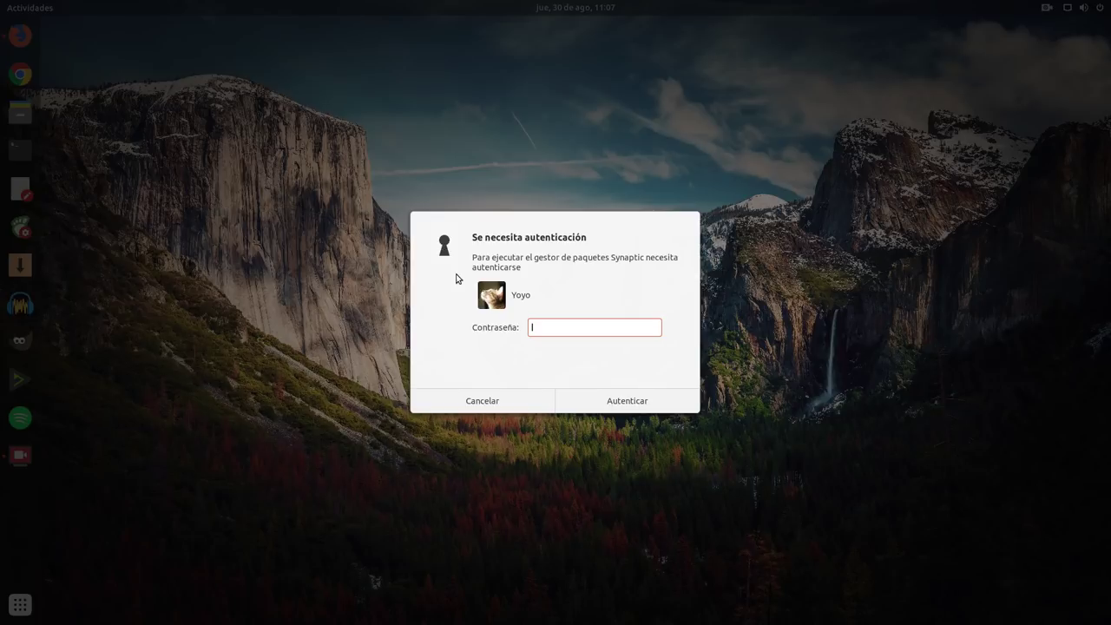
Step: Enter the account password, correcting a typo, to authenticate and start Synaptic
text(abc)
key(BackSpace)
key(BackSpace)
key(BackSpace)
text(********)
key(Return)
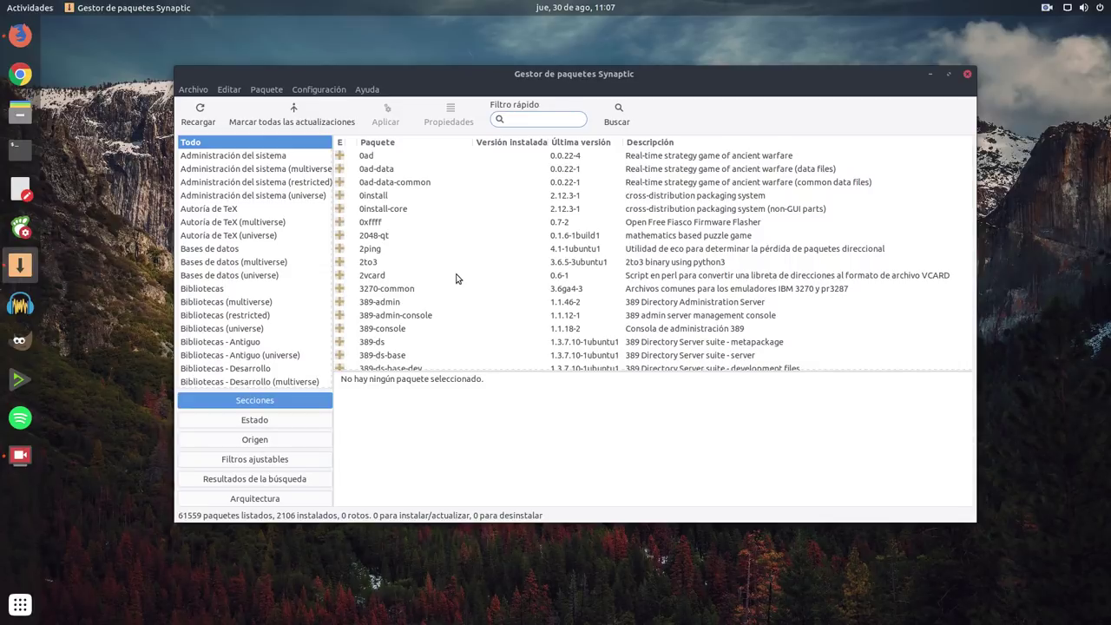
Step: Enlarge the Synaptic window and open Configuración > Repositorios to show Software y actualizaciones
drag(526, 73, 464, 23)
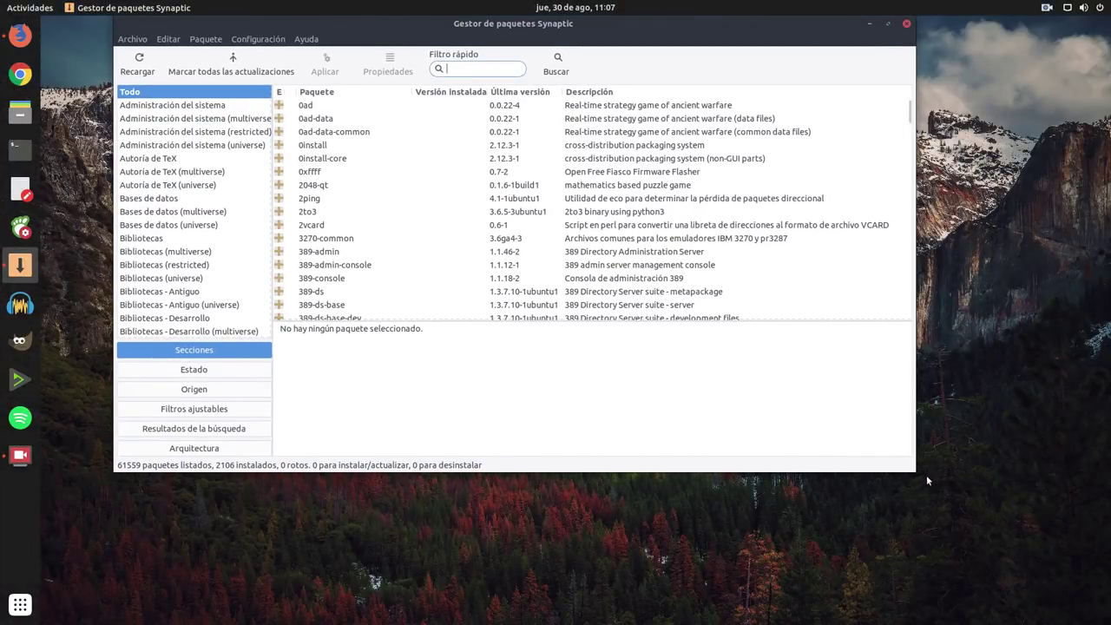
drag(915, 471, 1070, 586)
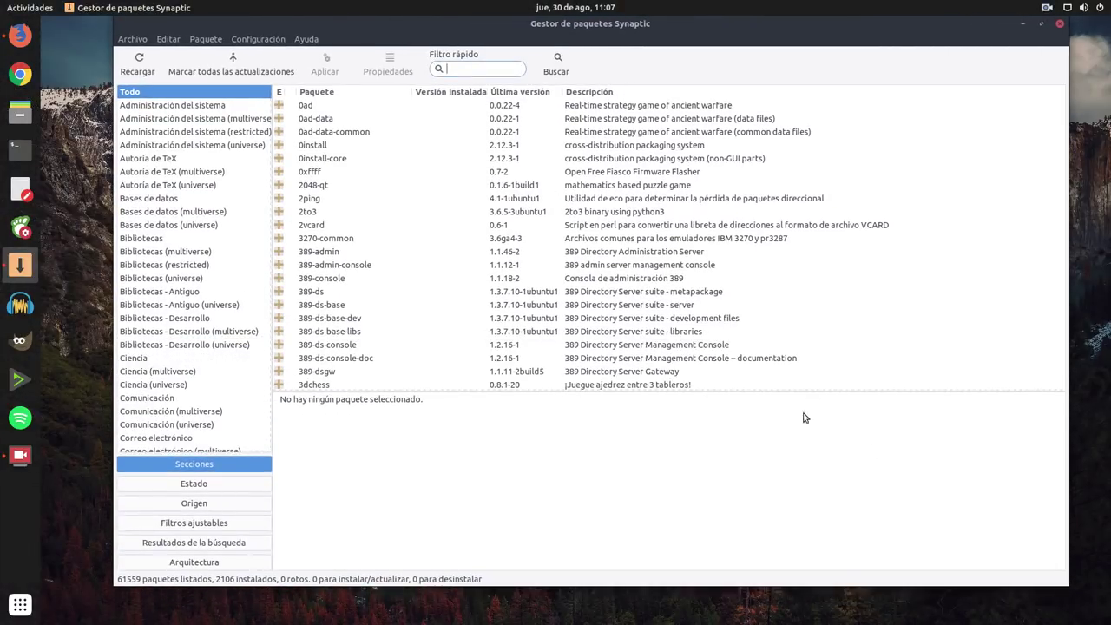
click(276, 42)
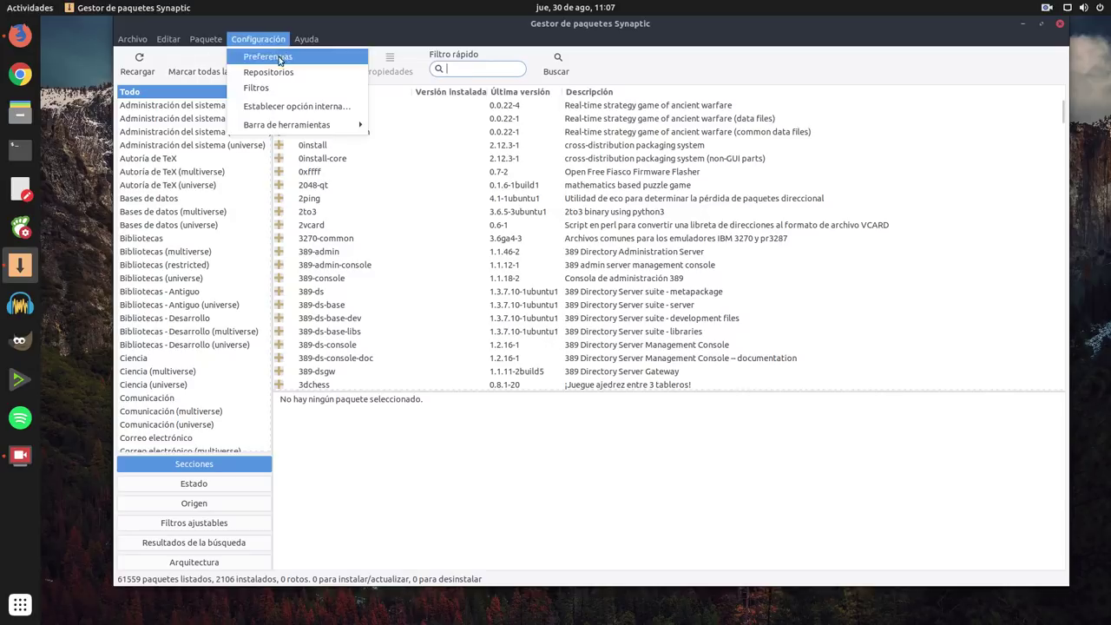
click(288, 72)
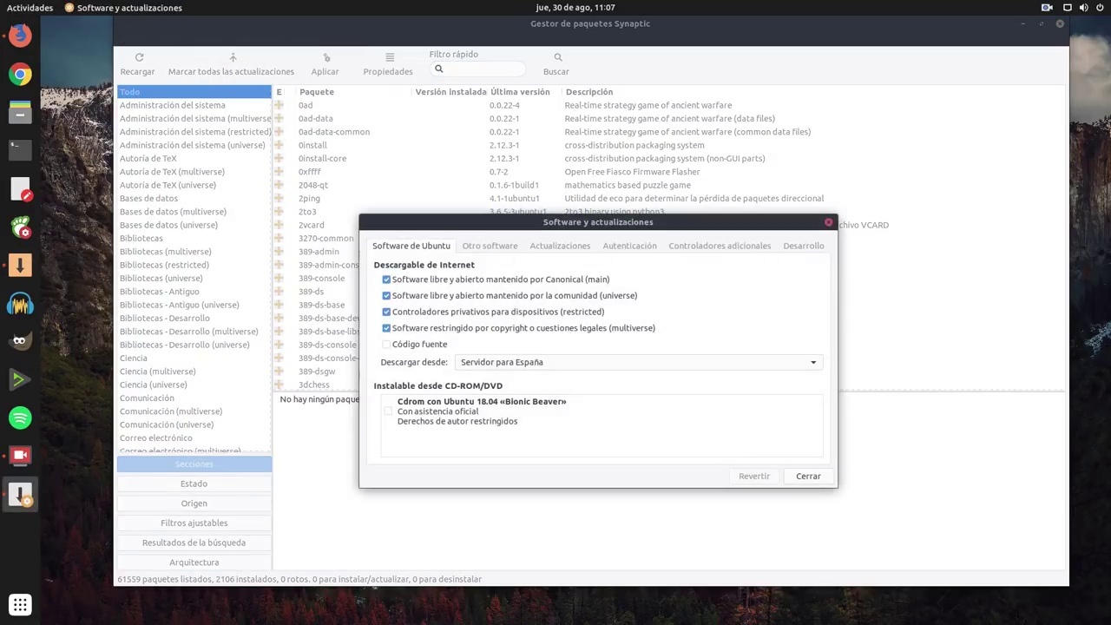
Step: Enlarge Software y actualizaciones on the Otro software tab and scroll through the repository list
drag(511, 221, 349, 117)
click(336, 137)
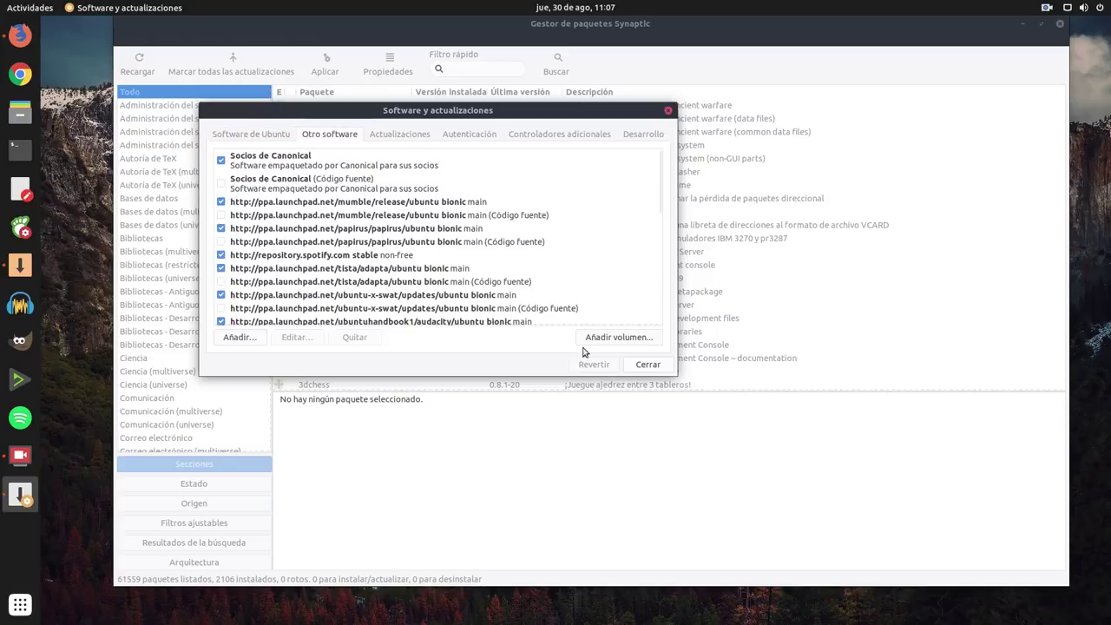
drag(675, 374, 1076, 605)
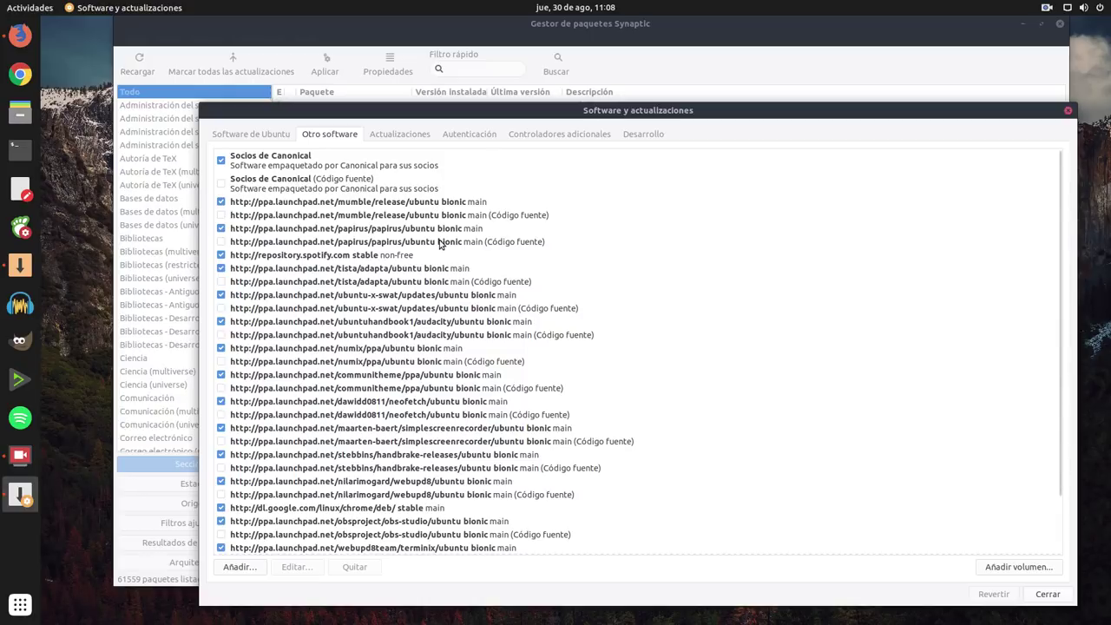
scroll(453, 282, down, 3)
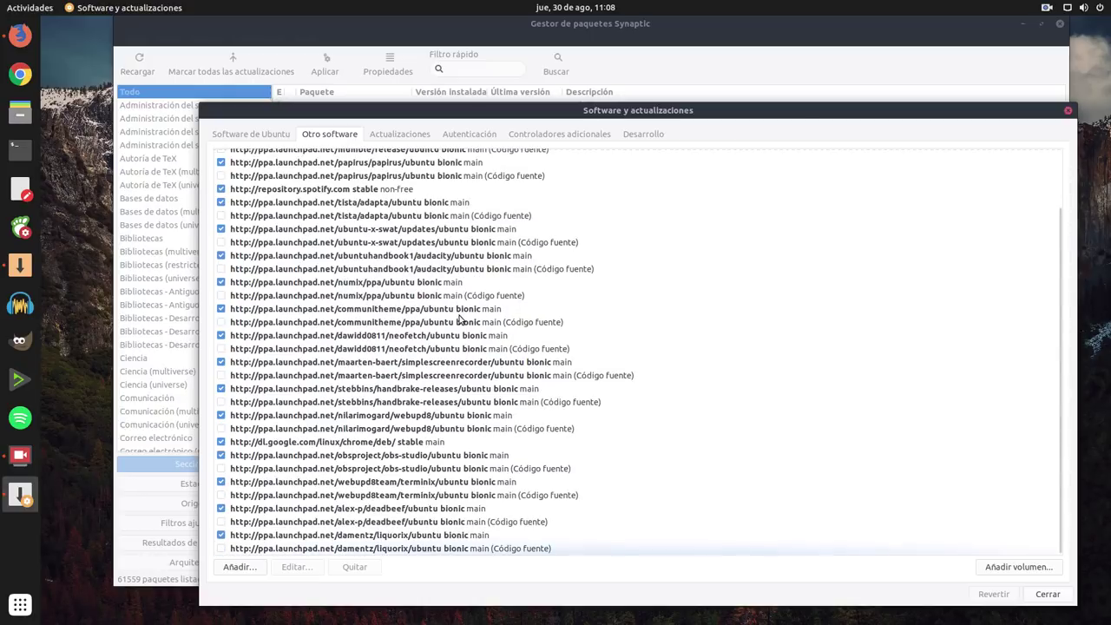
scroll(460, 320, up, 3)
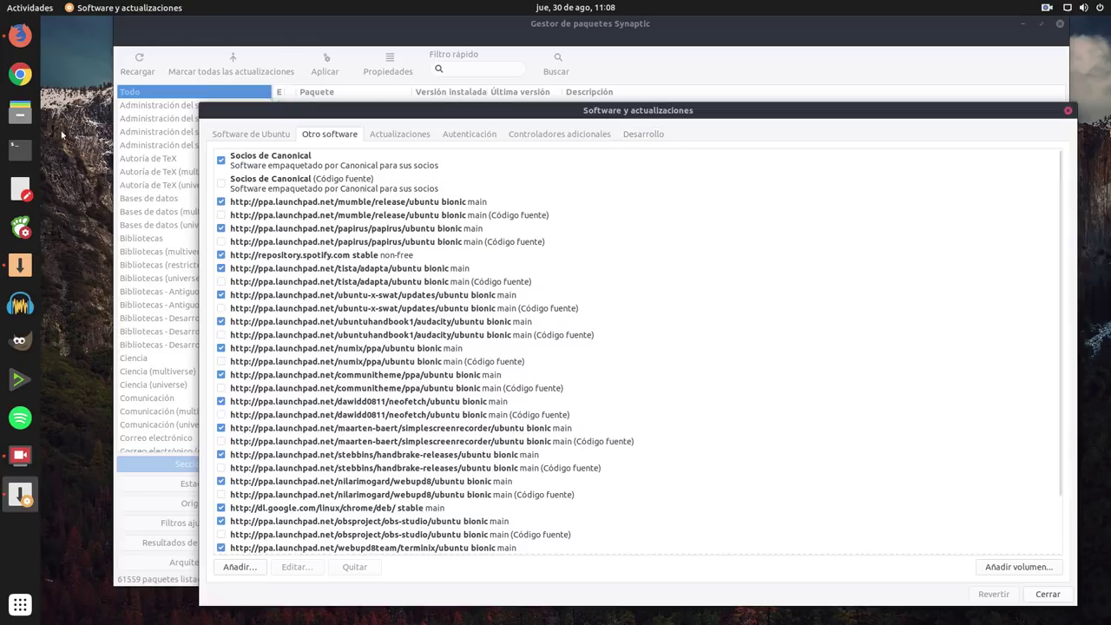
click(24, 107)
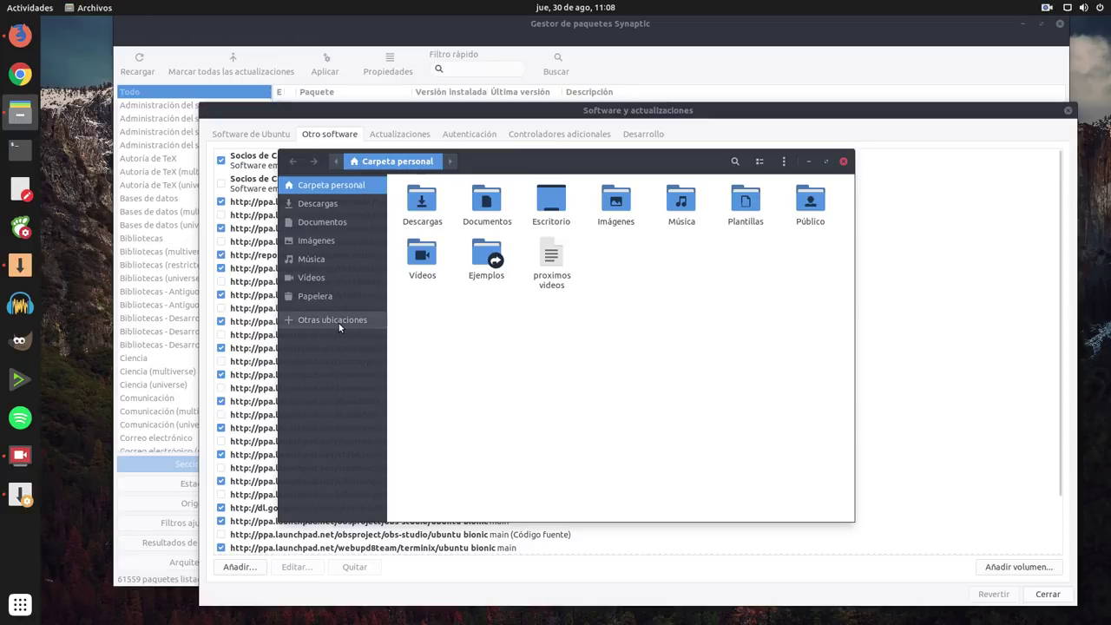
Step: Browse from Other Locations to the /etc/apt/sources.list.d folder
click(339, 322)
click(487, 206)
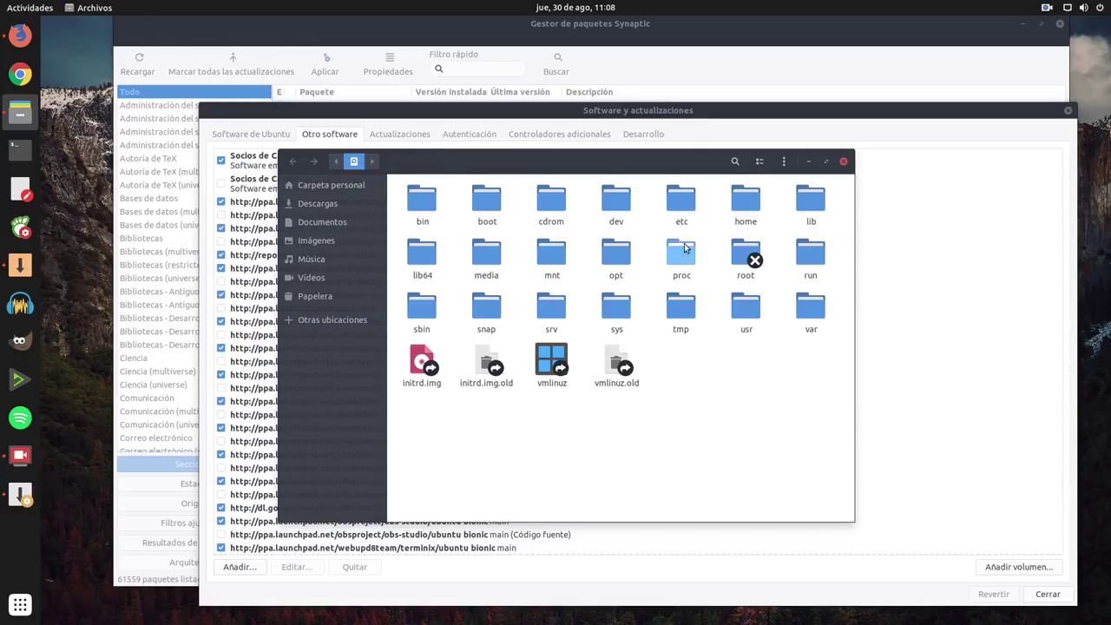
double_click(686, 203)
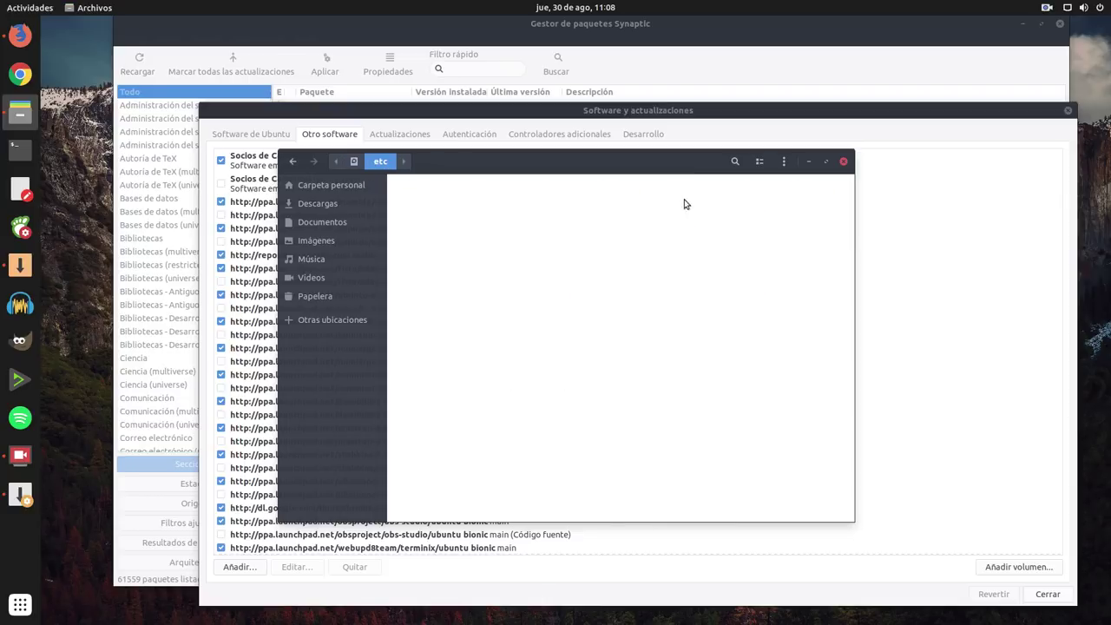
double_click(808, 213)
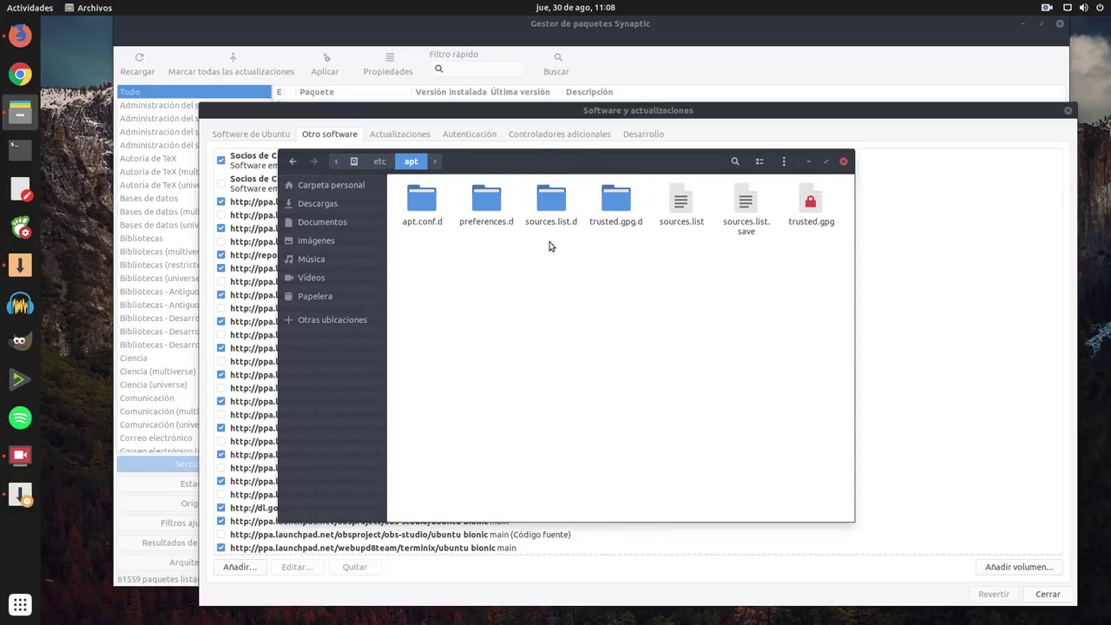
double_click(561, 213)
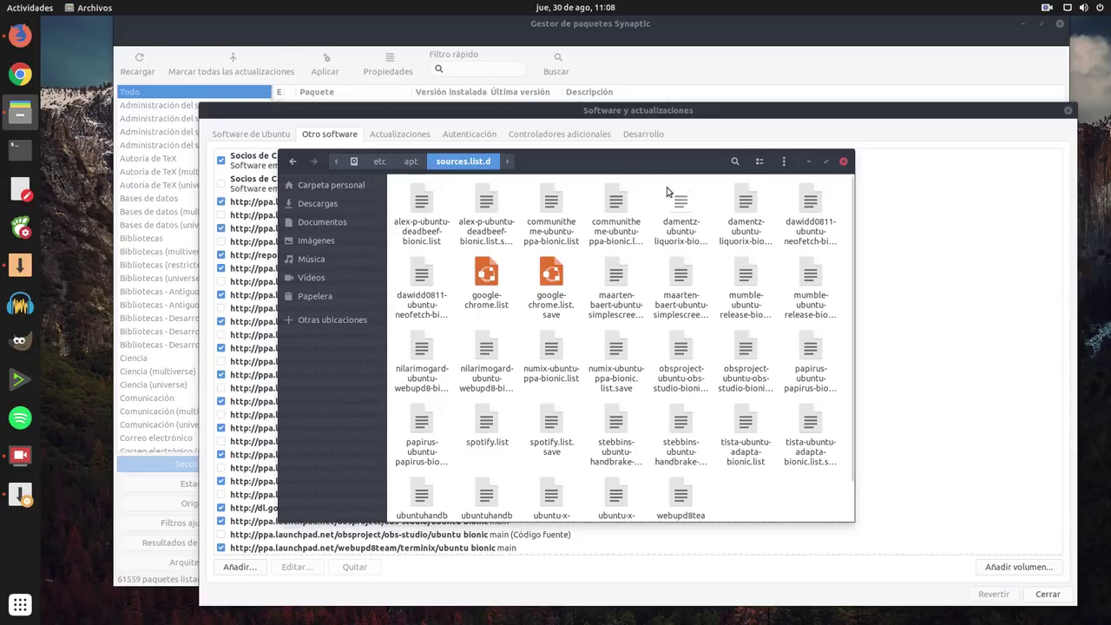
Step: Enlarge the folder window, view the repository files as a detailed list, then close it
drag(626, 162, 542, 79)
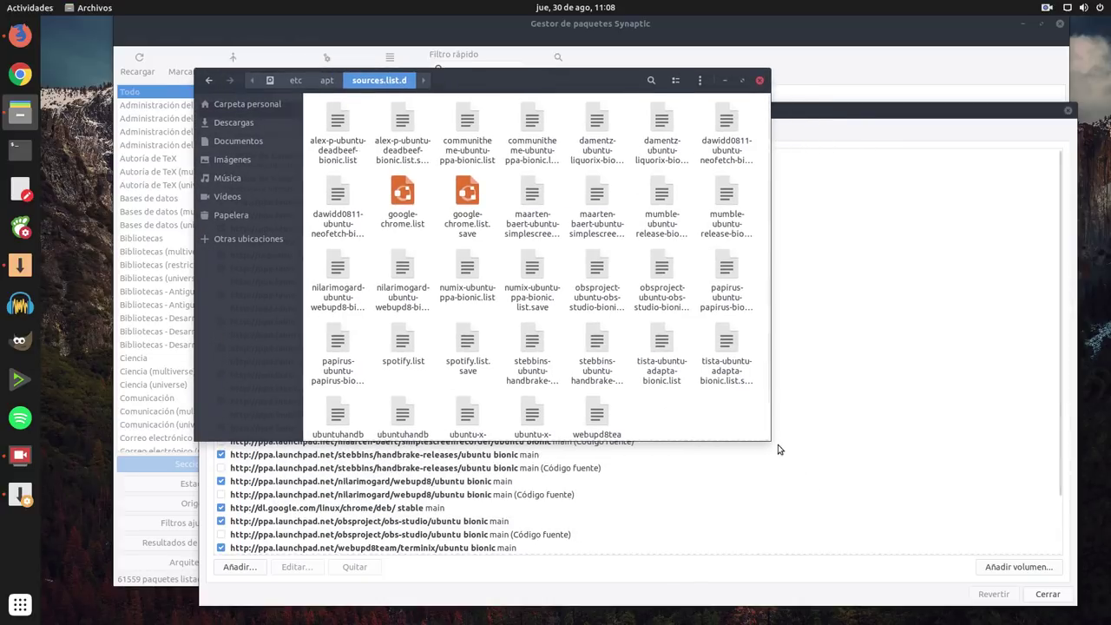
drag(779, 446, 892, 587)
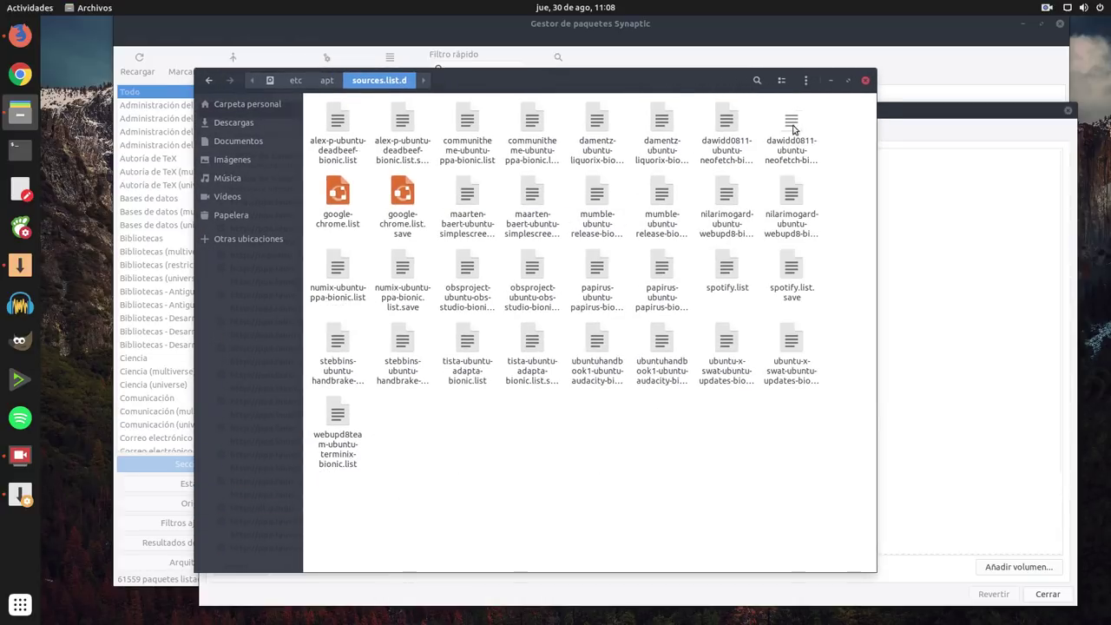
click(782, 80)
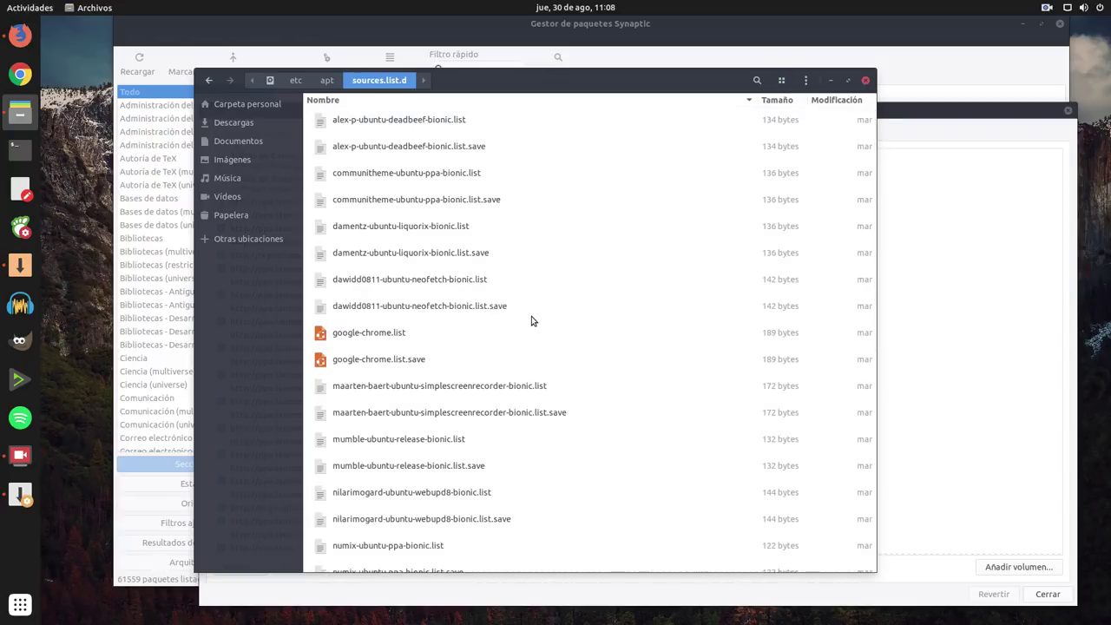
scroll(400, 365, down, 5)
scroll(425, 352, down, 4)
scroll(456, 348, up, 9)
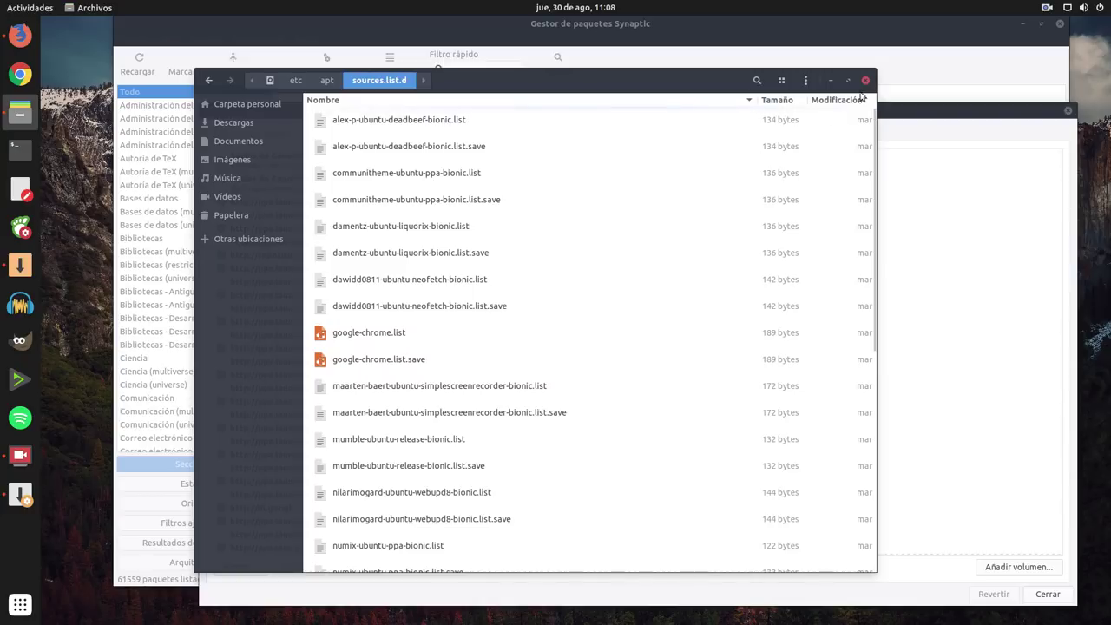
click(866, 80)
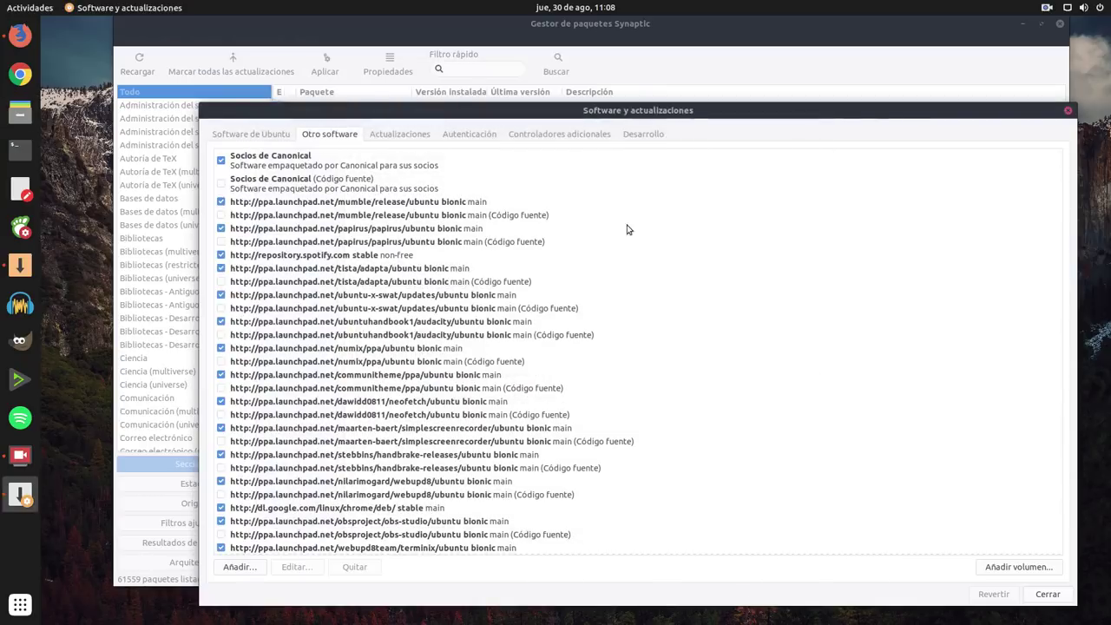
click(338, 168)
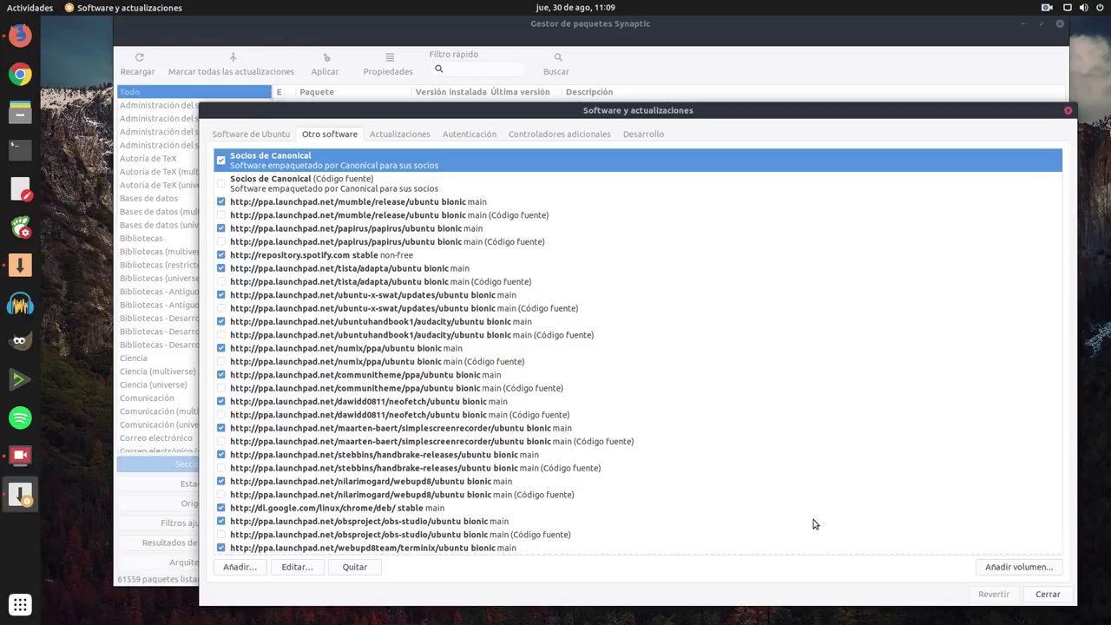
click(432, 206)
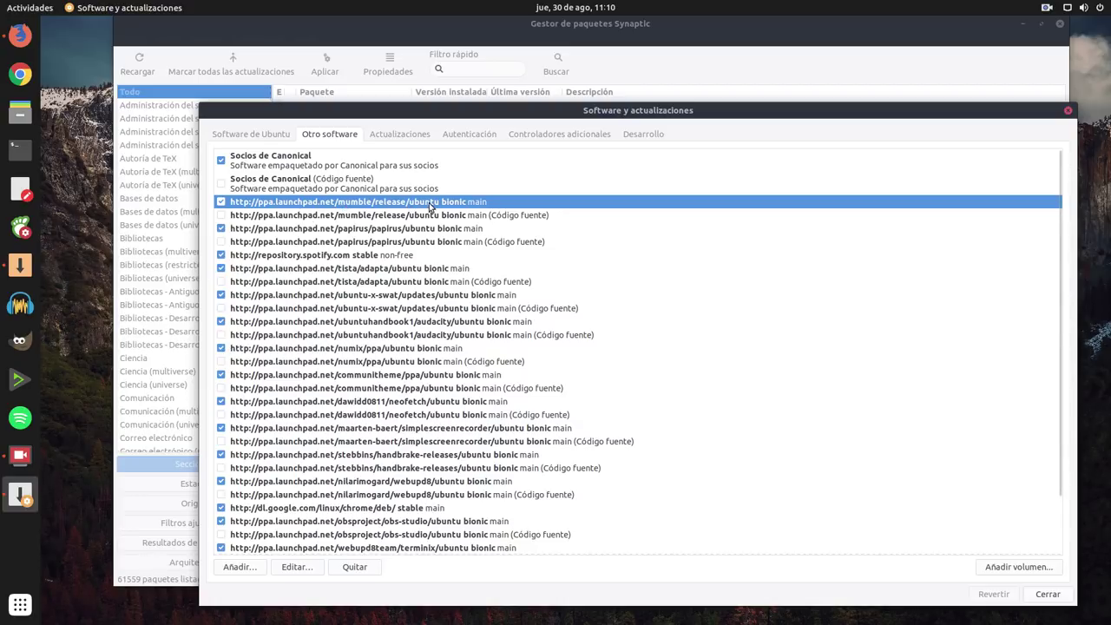
click(300, 230)
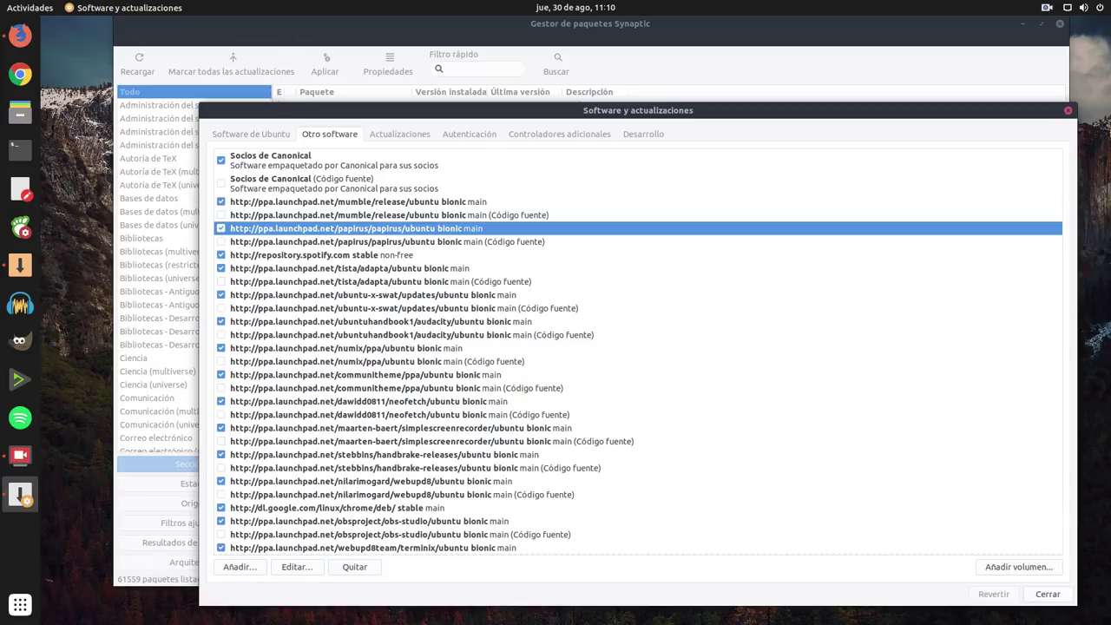
Step: Open the home folder, switch it to icon view, shrink and close it, then show applications
click(20, 111)
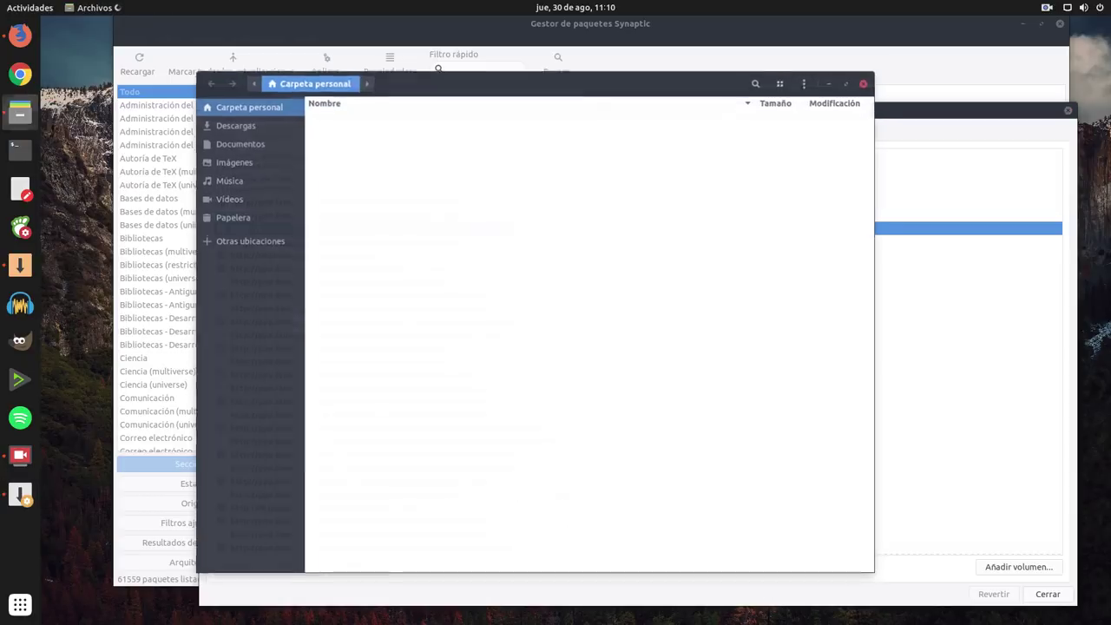
click(781, 80)
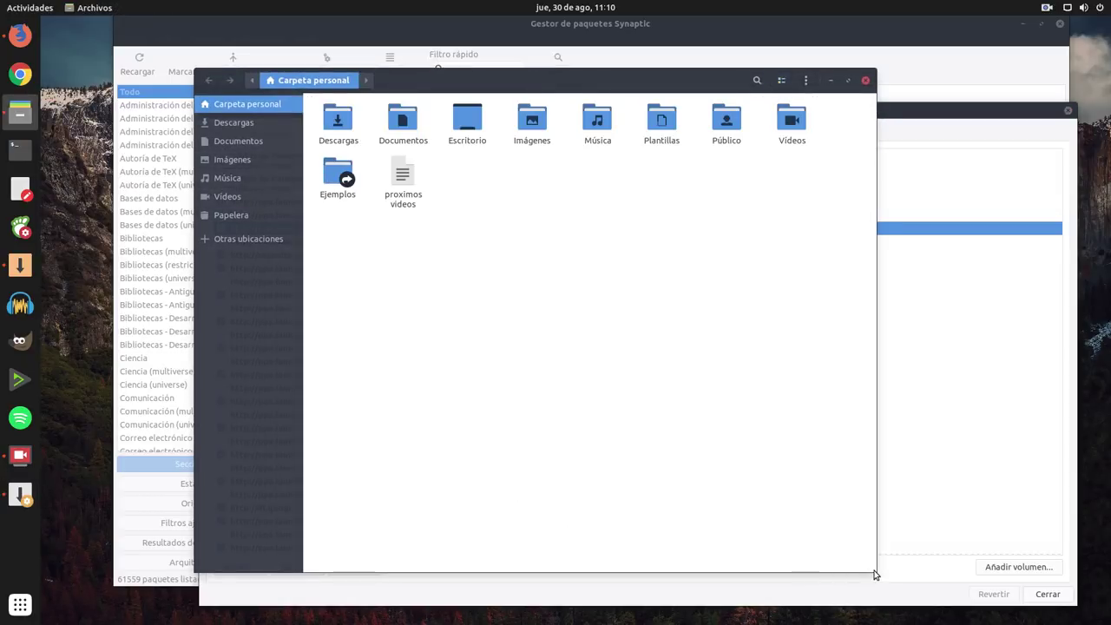
drag(872, 566, 832, 439)
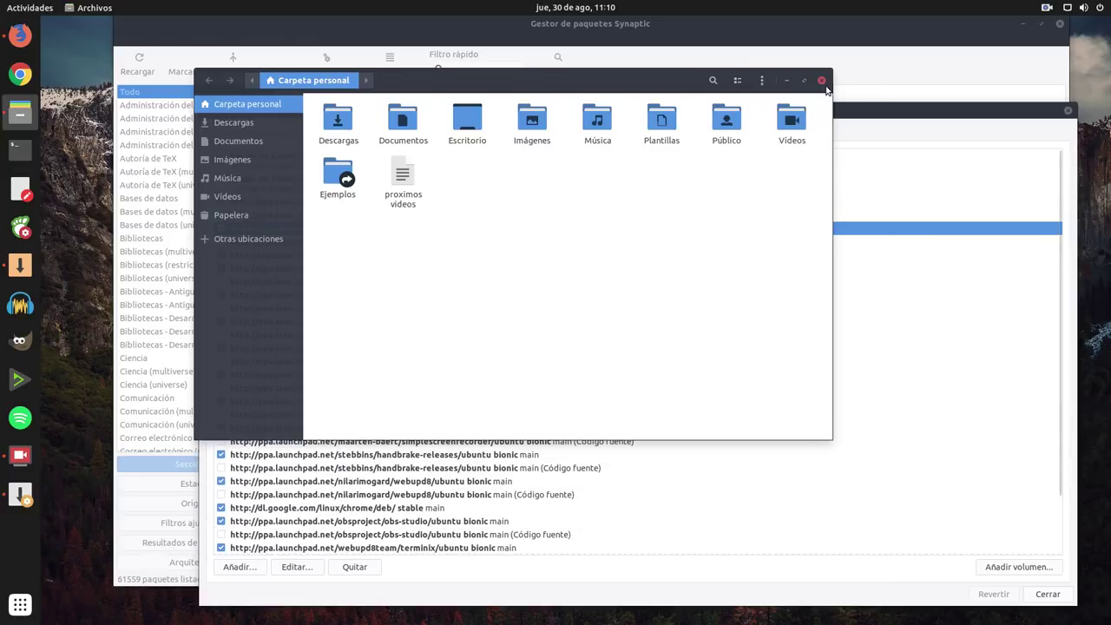
click(823, 80)
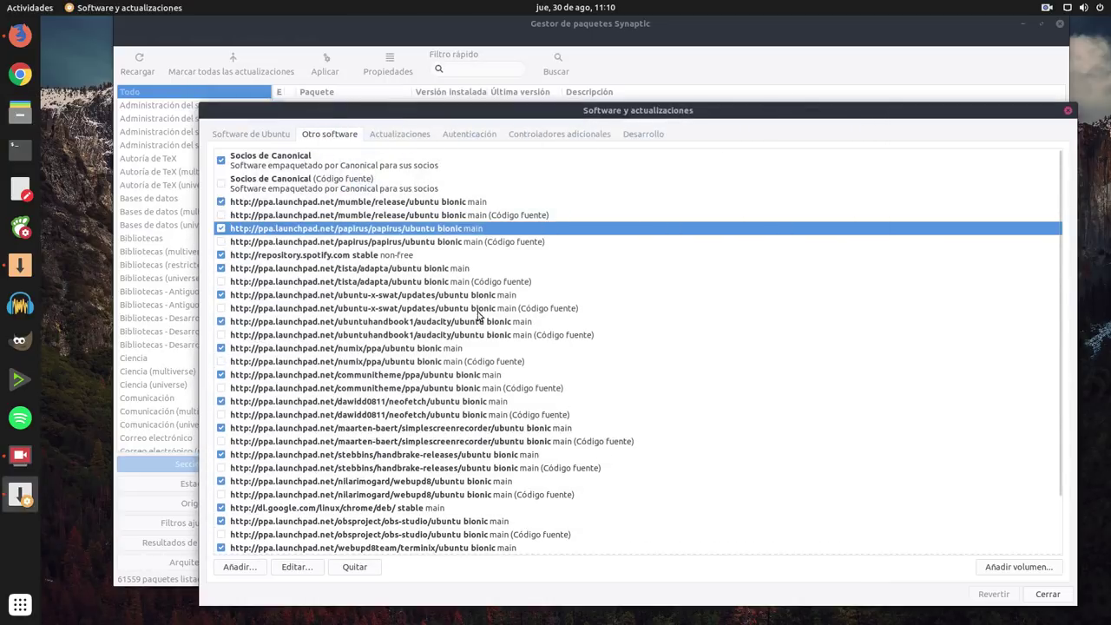
click(21, 604)
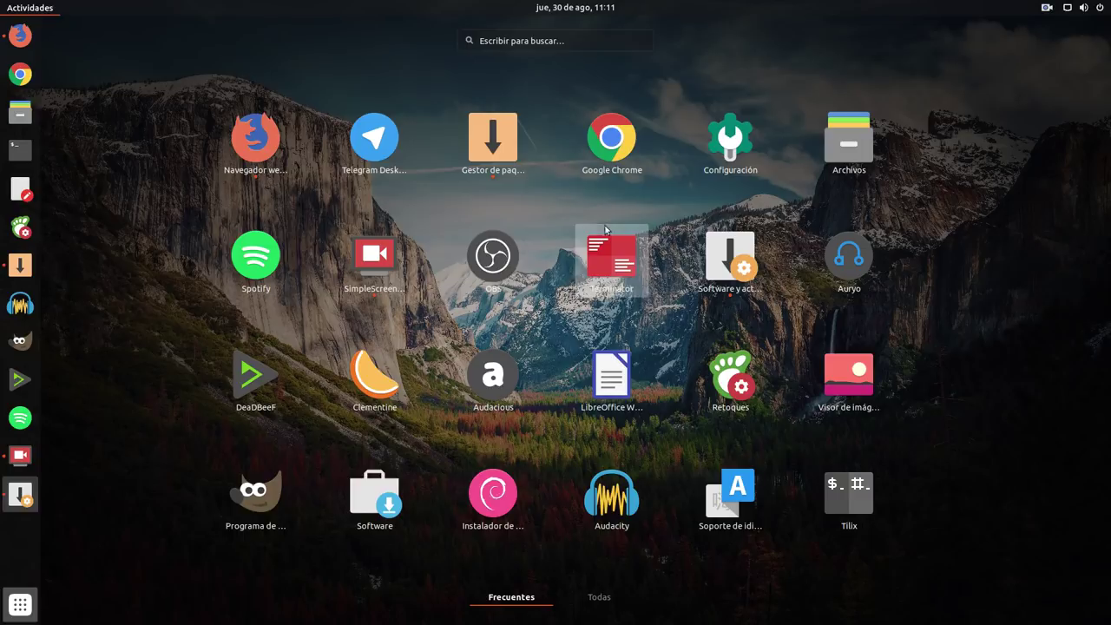
Step: Browse all installed applications in the Todas grid, then launch Spotify from the dock
click(609, 600)
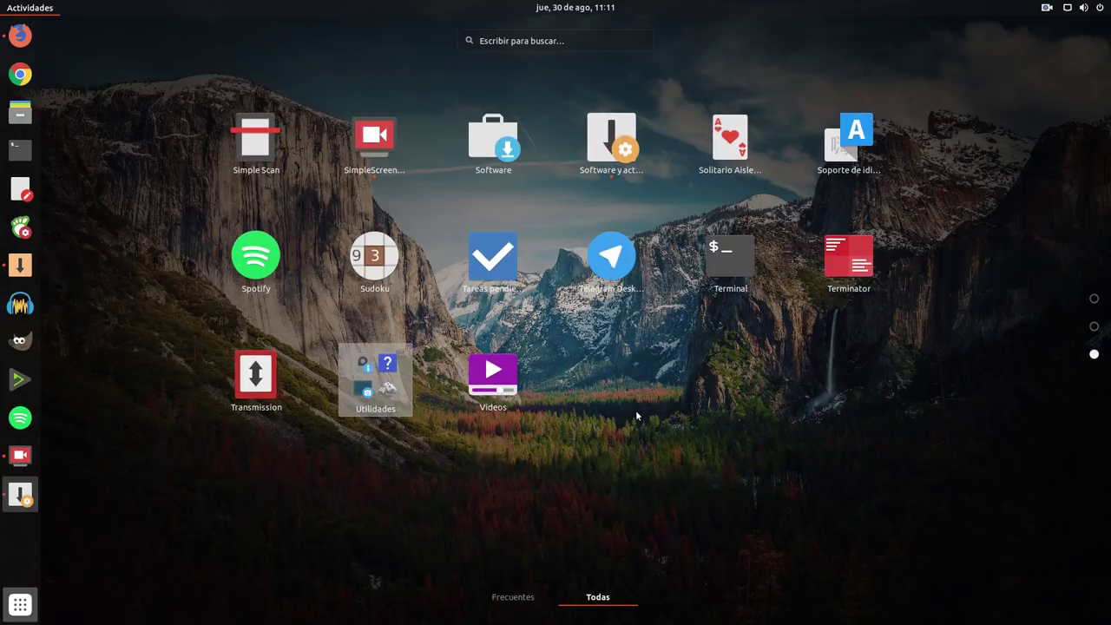
scroll(636, 417, up, 2)
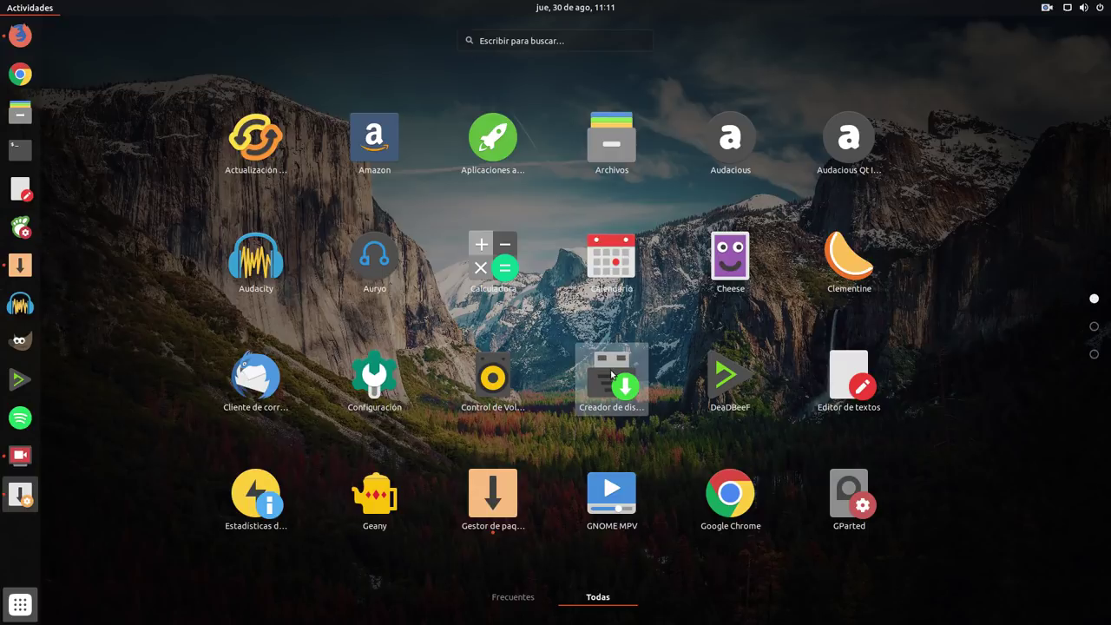
click(257, 66)
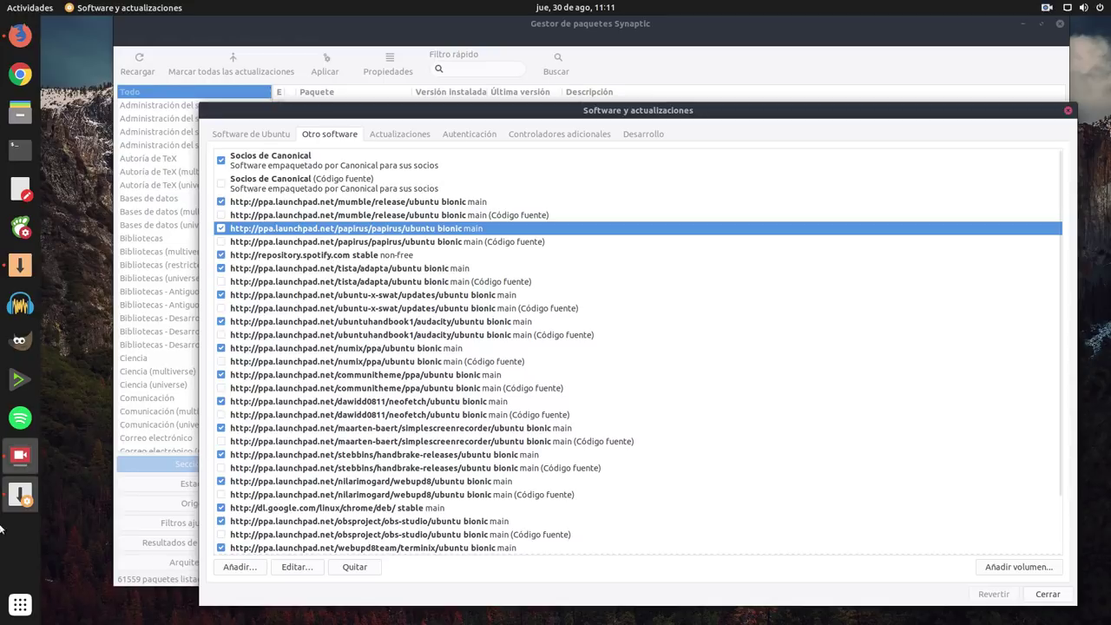
click(21, 417)
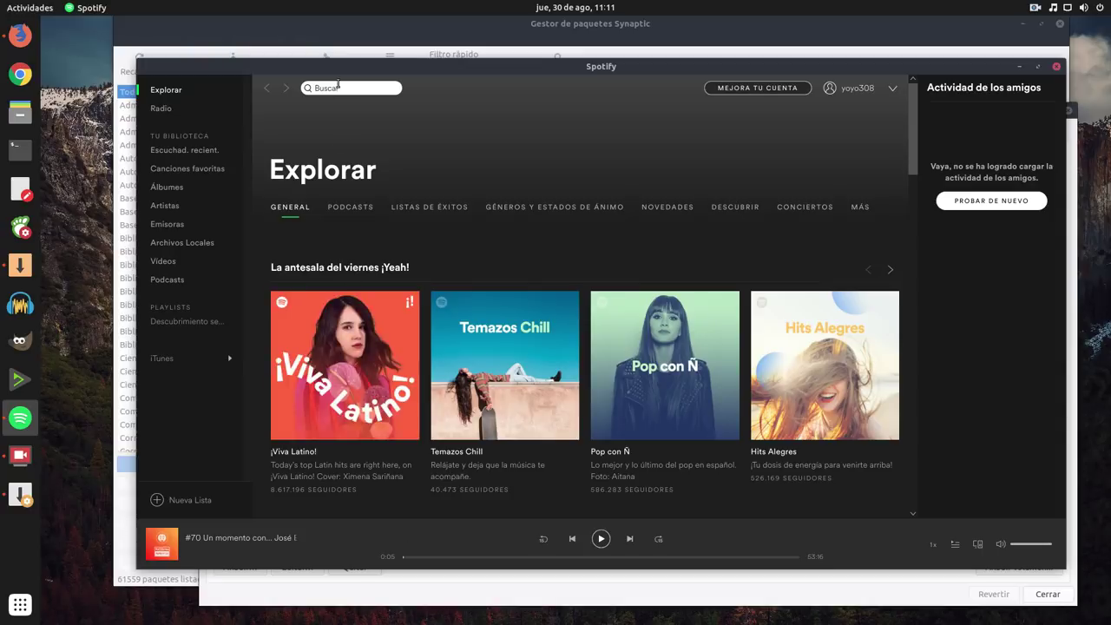
Step: Search Spotify for 'audio mom' and open the Audio Momentos podcast page
click(338, 87)
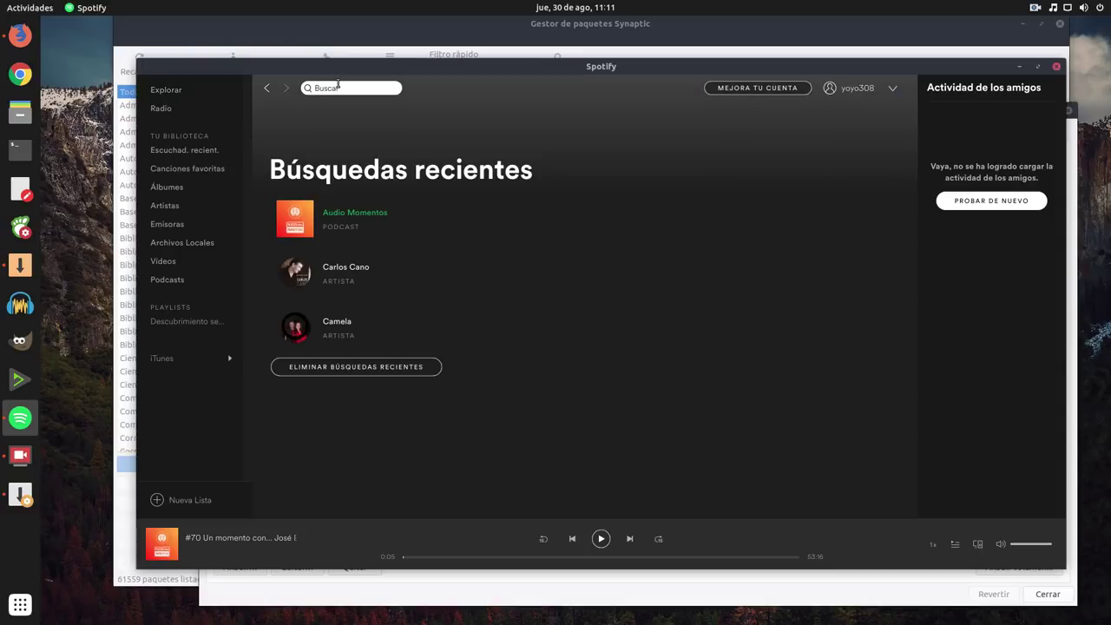
text(salmorejo)
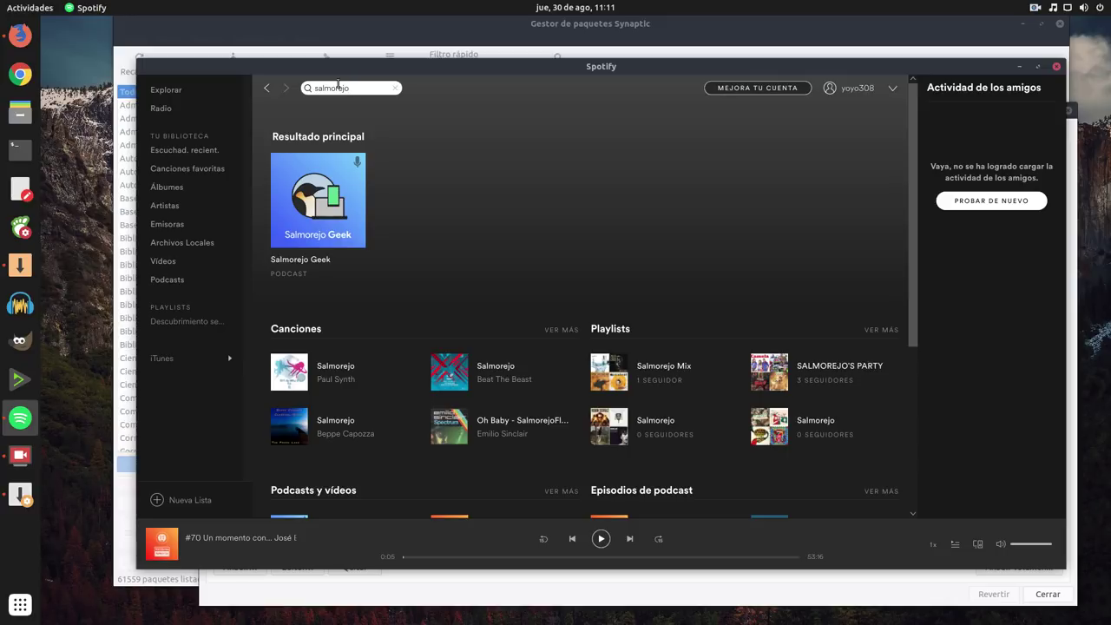
key(BackSpace)
key(BackSpace)
key(BackSpace)
key(BackSpace)
key(BackSpace)
key(BackSpace)
key(BackSpace)
key(BackSpace)
key(BackSpace)
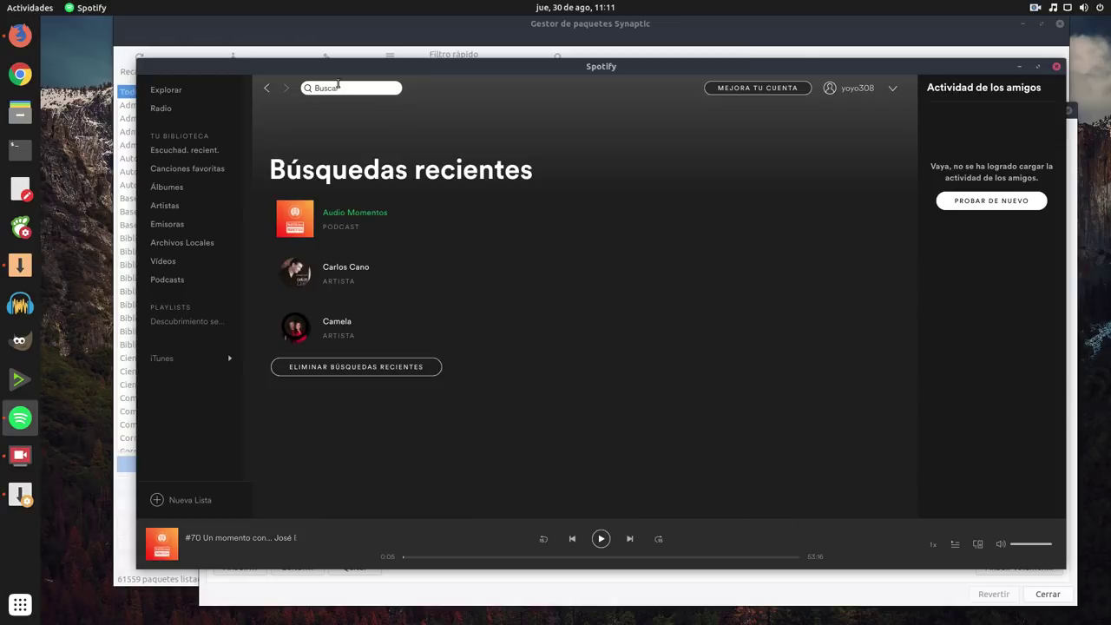
text(aud)
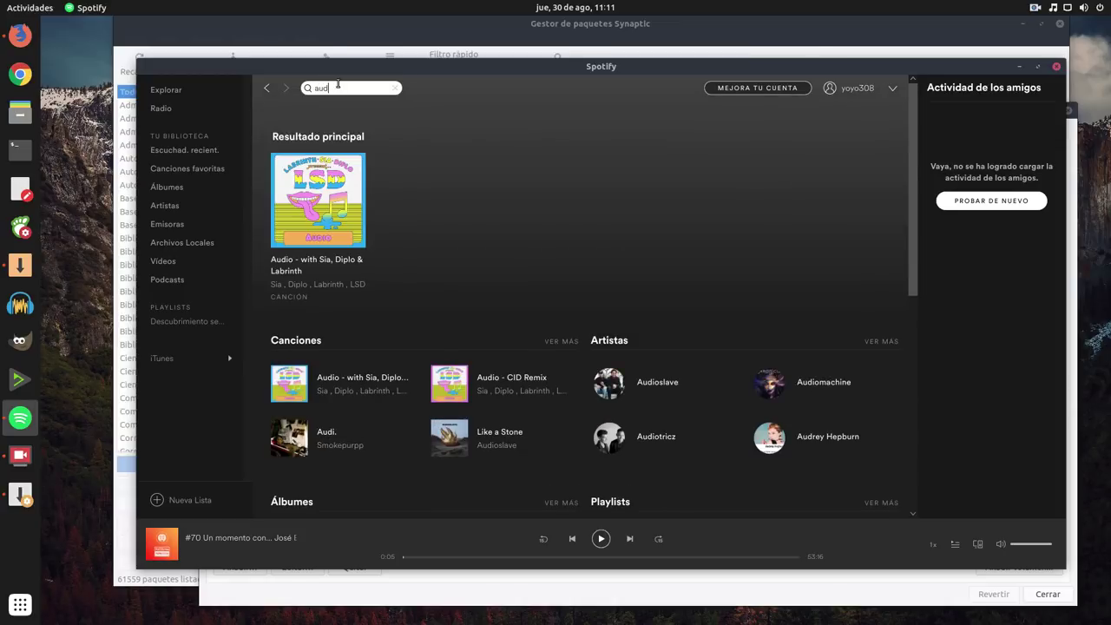
text(io m)
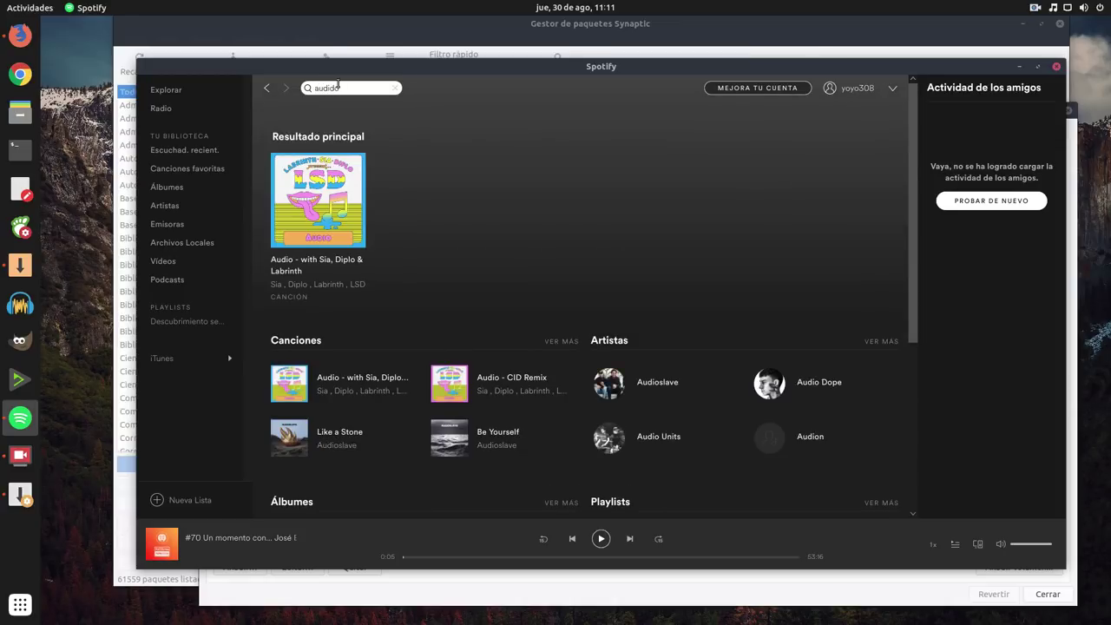
text(o)
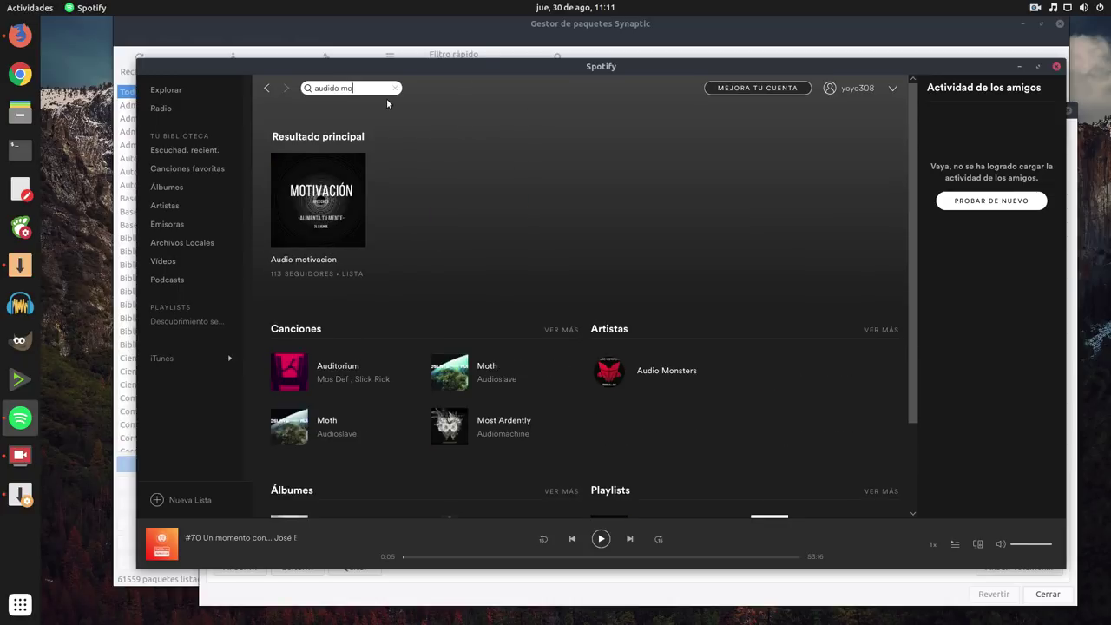
key(BackSpace)
key(BackSpace)
key(BackSpace)
key(BackSpace)
key(BackSpace)
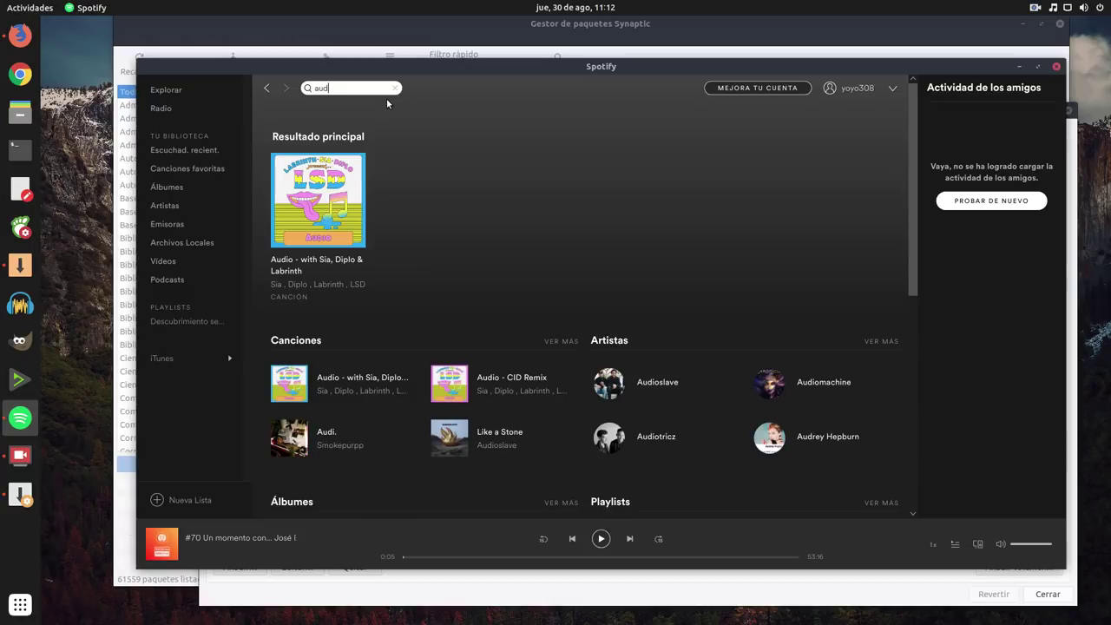
text(io)
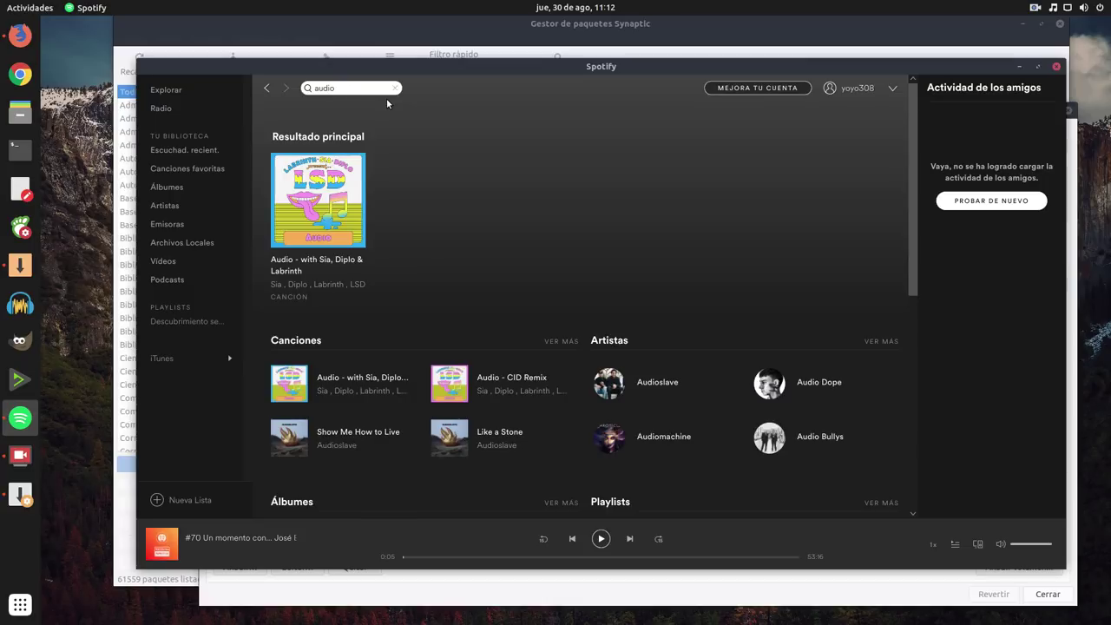
text( mom)
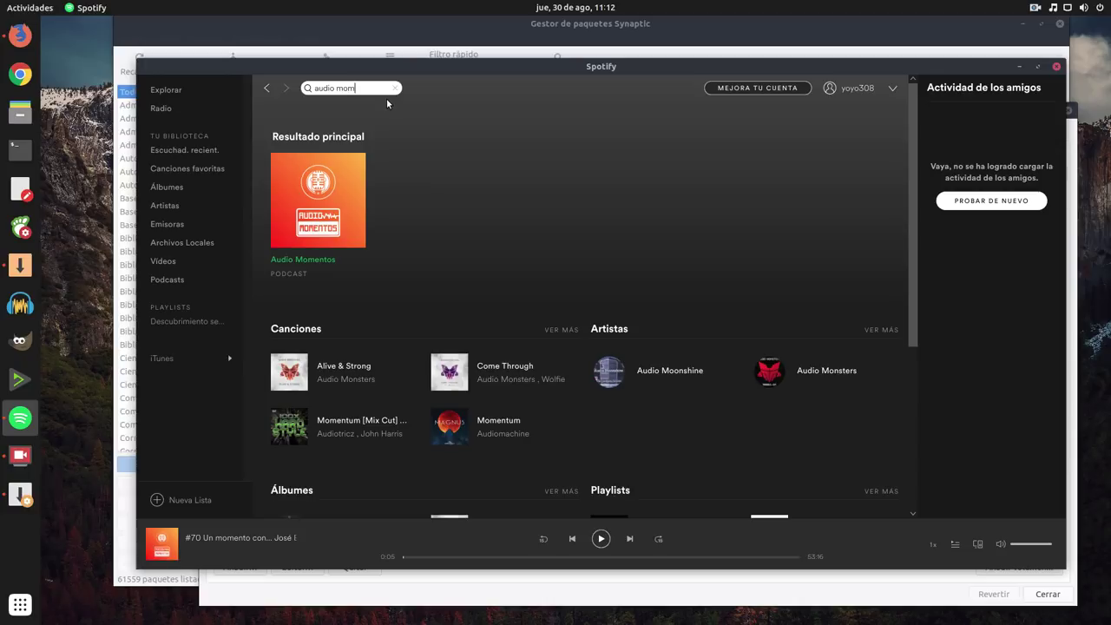
click(357, 223)
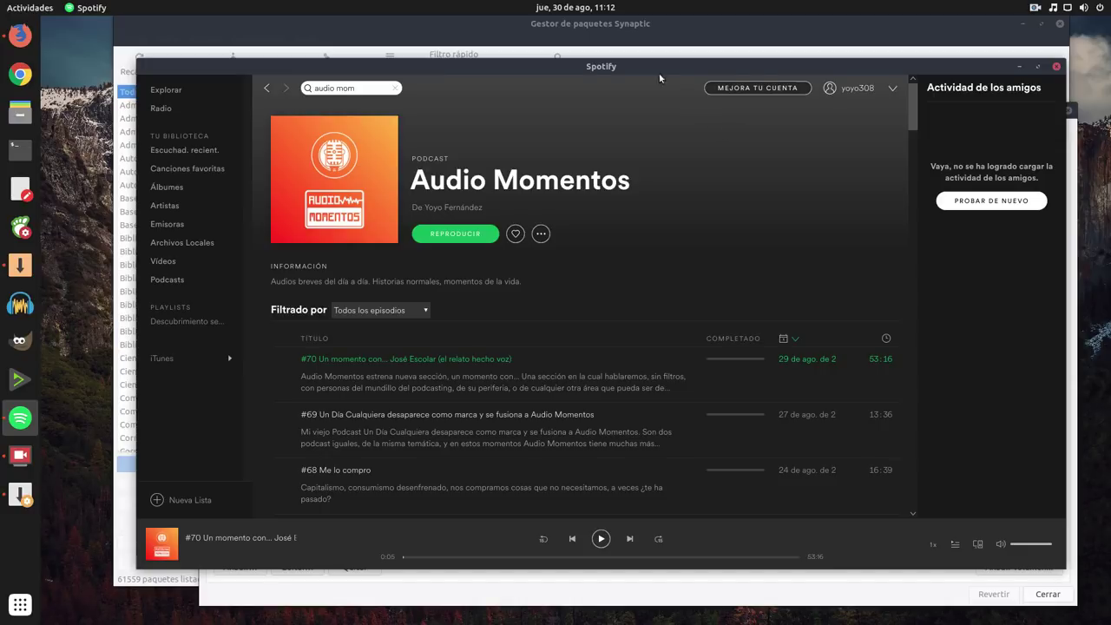
Step: Replace the Spotify search with 'killall' to find Killall Radio
click(363, 87)
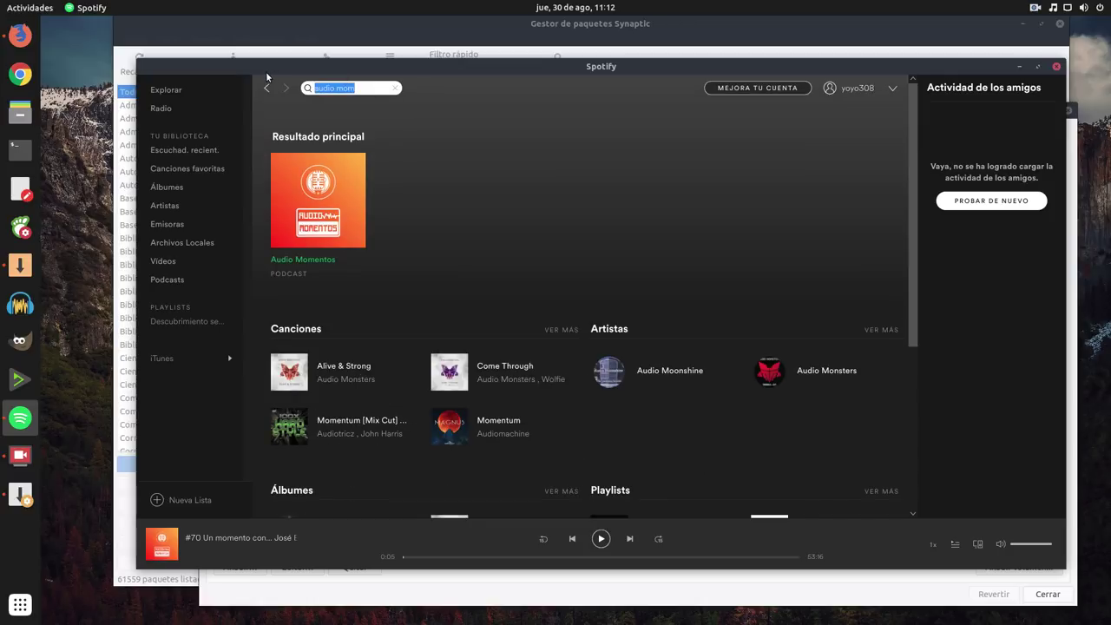
key(BackSpace)
text(killall)
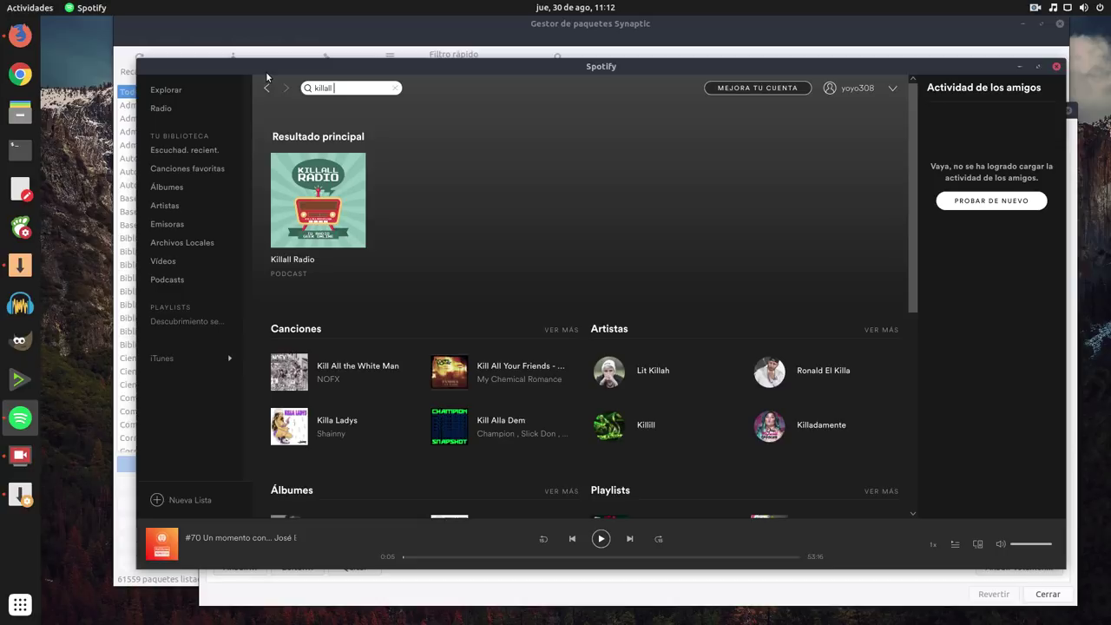
Step: Search 'un d' to find Un Día Cualquiera, then close Spotify
double_click(346, 88)
text(un da)
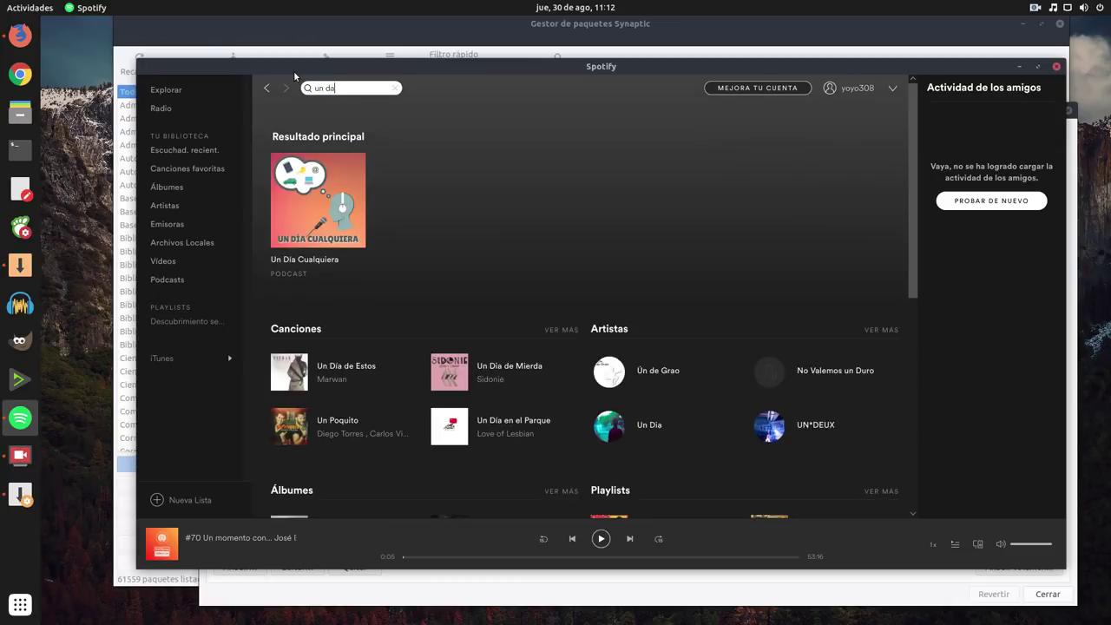
key(BackSpace)
click(1057, 68)
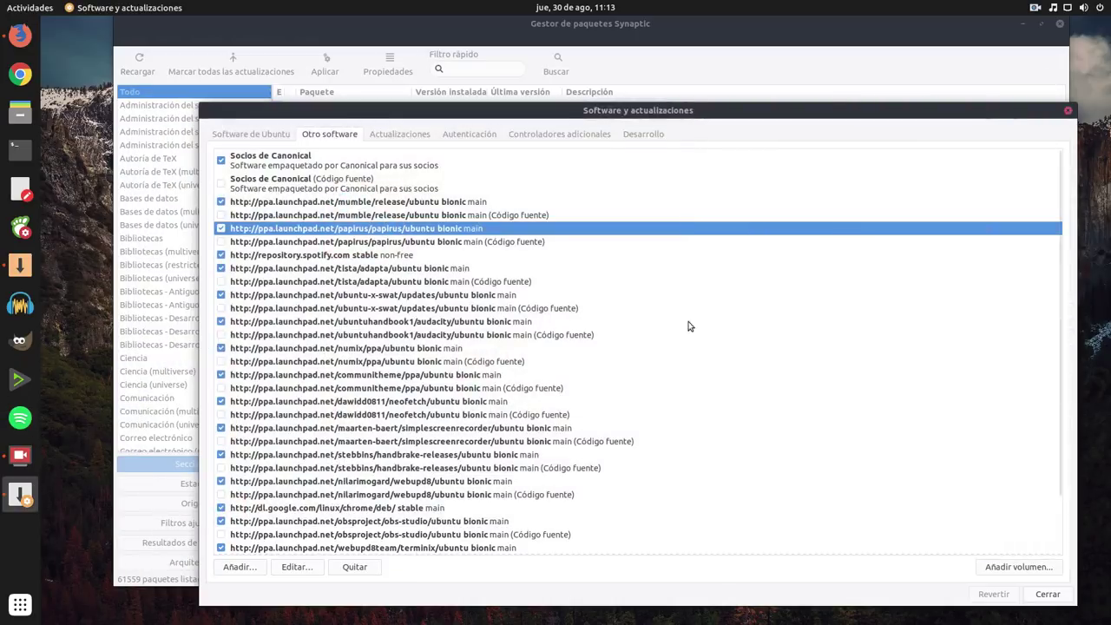
Step: Select the repository.spotify.com and tista/adapta sources in Other Software, then launch GNOME Tweaks
click(316, 257)
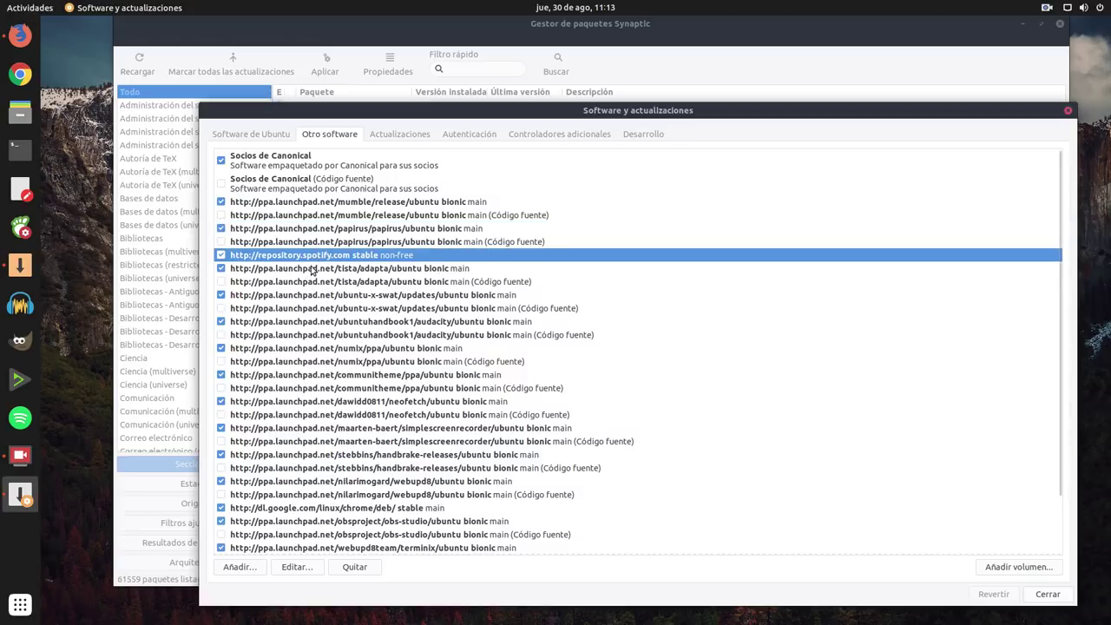
click(311, 270)
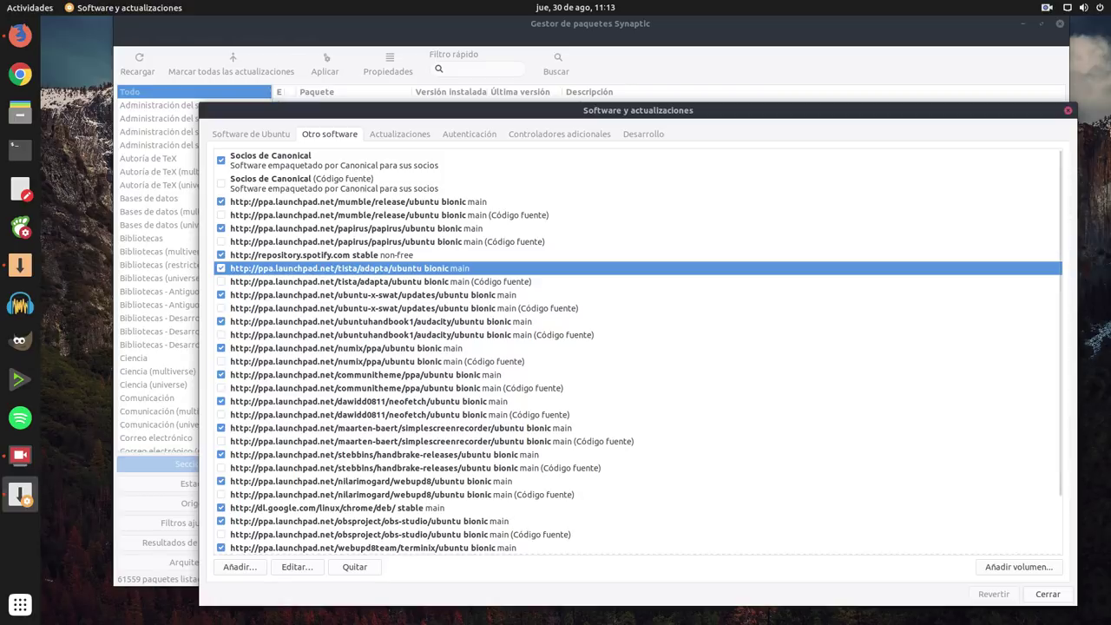
click(20, 228)
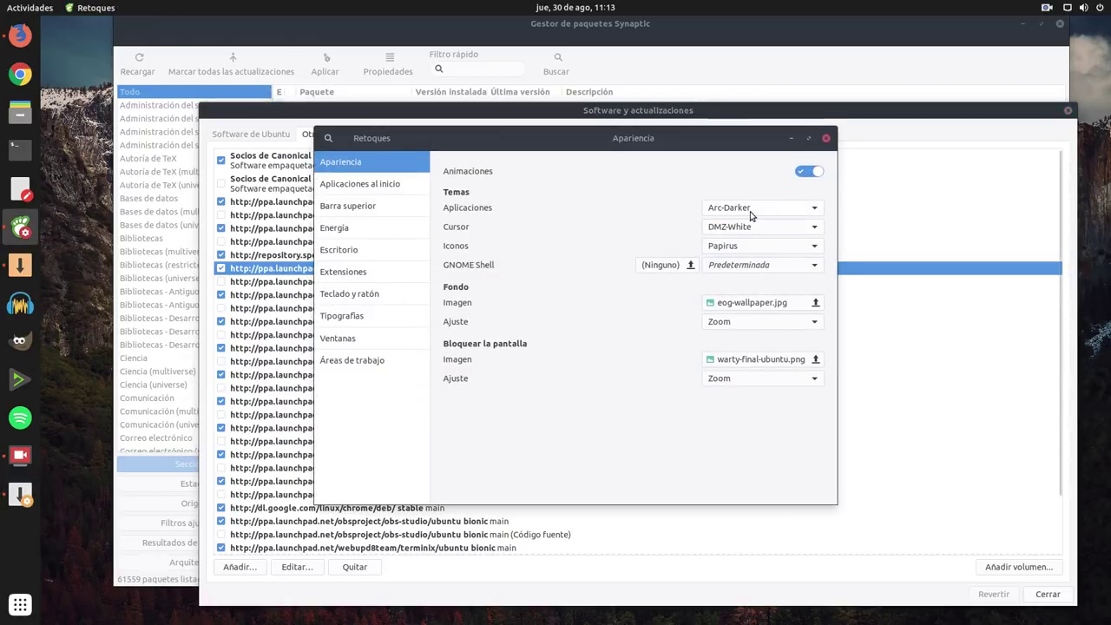
Step: Browse the Applications theme list, keep Arc-Darker selected, and close Tweaks
click(752, 214)
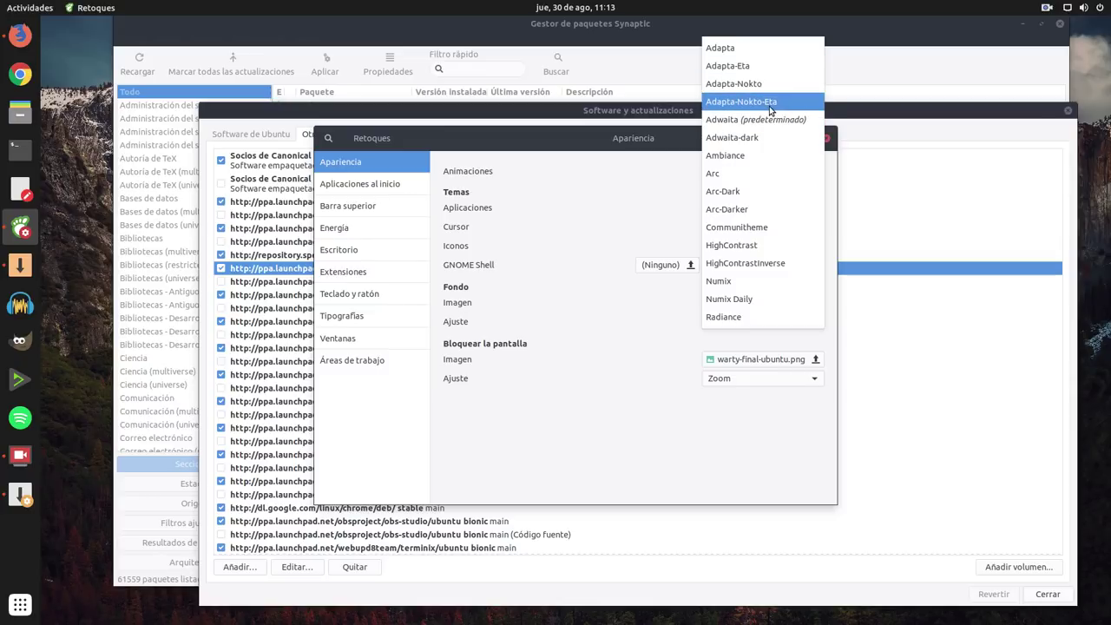
click(727, 209)
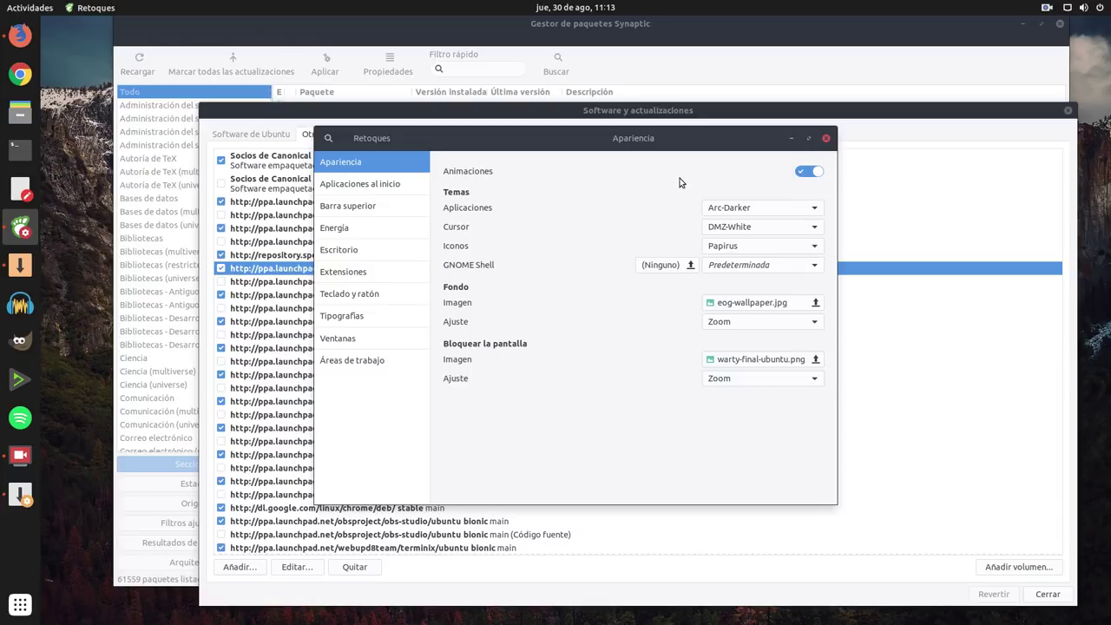
click(827, 138)
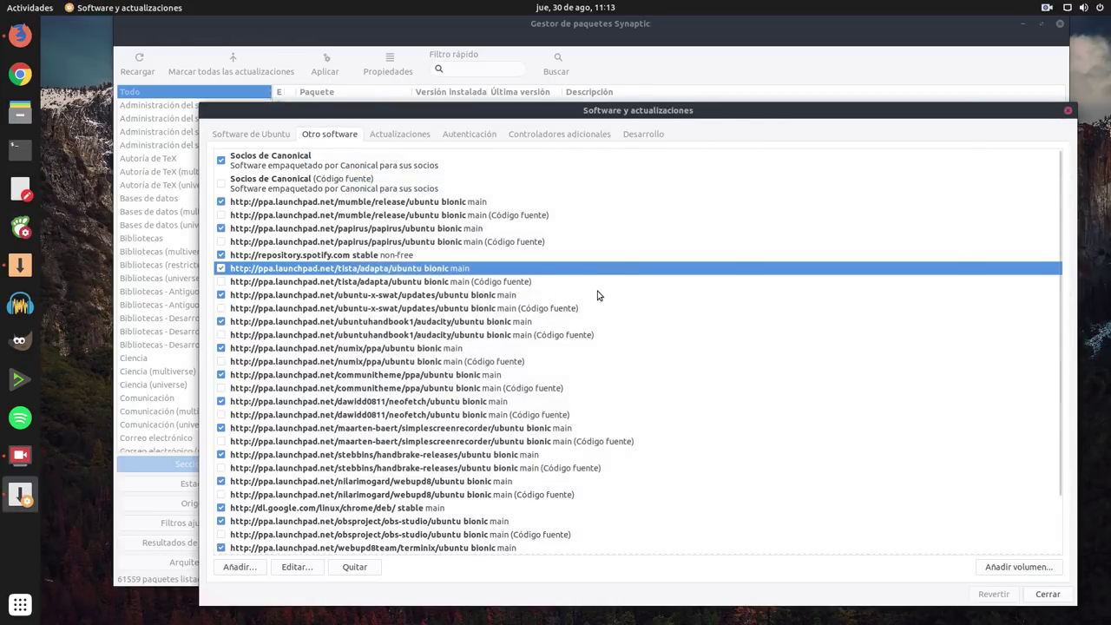
click(319, 299)
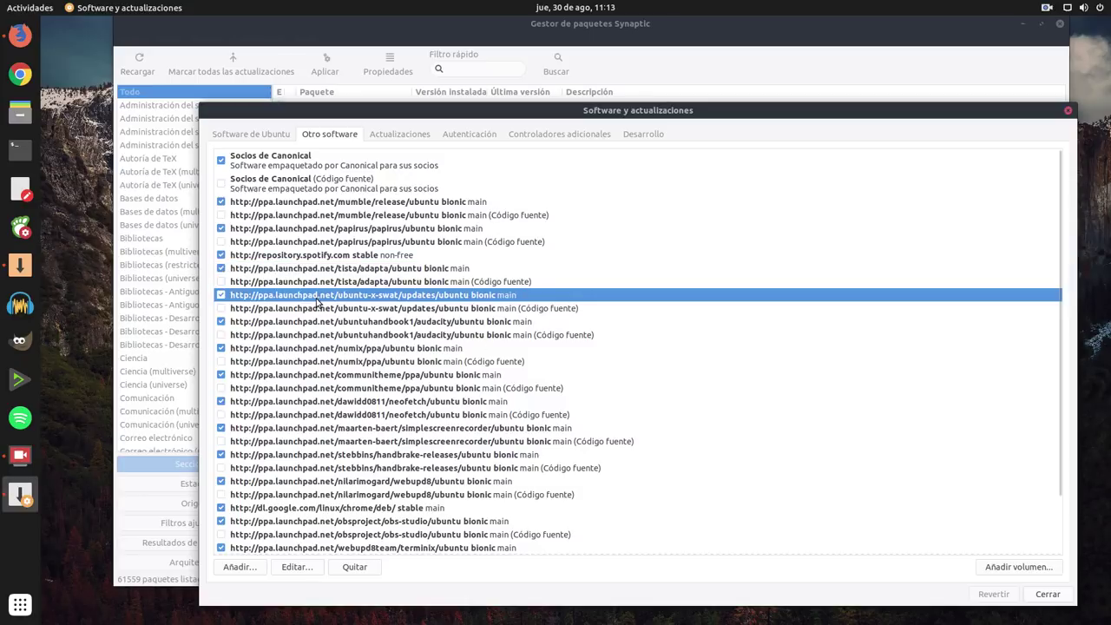